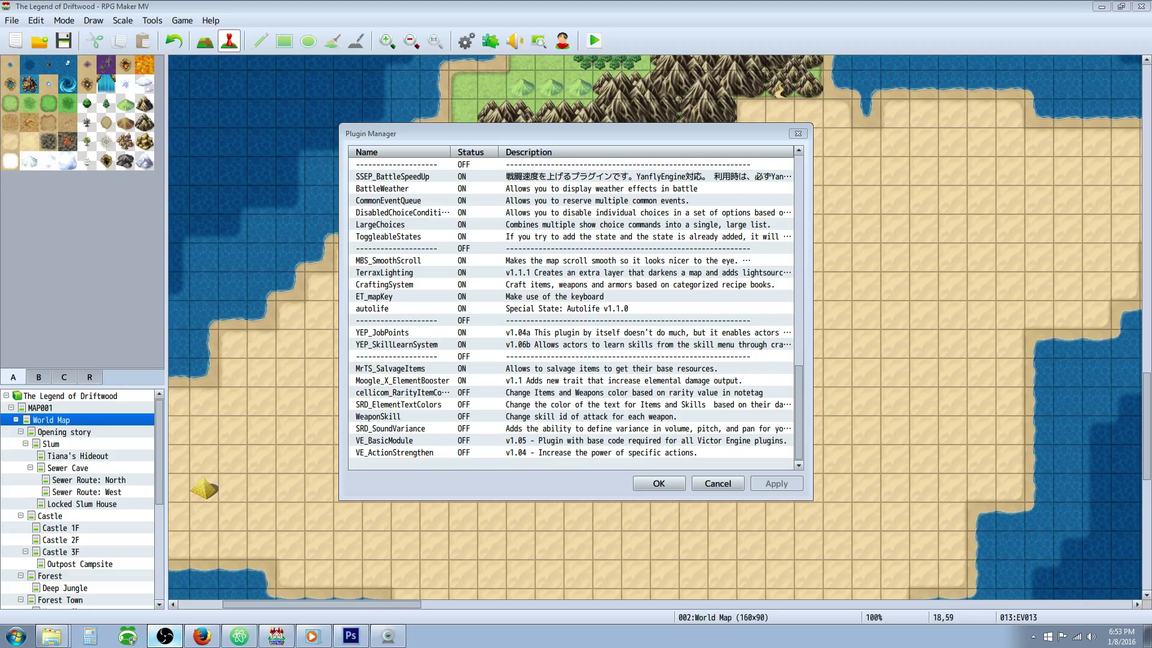
Inspect the ElementBooster and VE_ActionStrengthen plugin settings, leaving both unchanged.
double_click(414, 380)
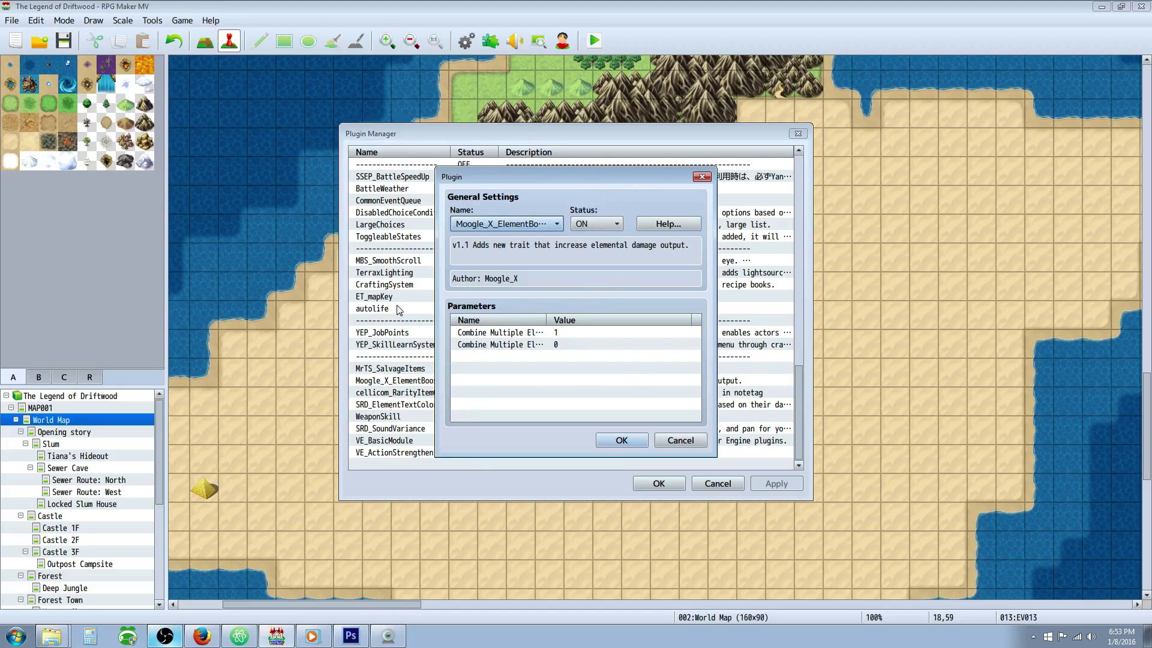
click(622, 442)
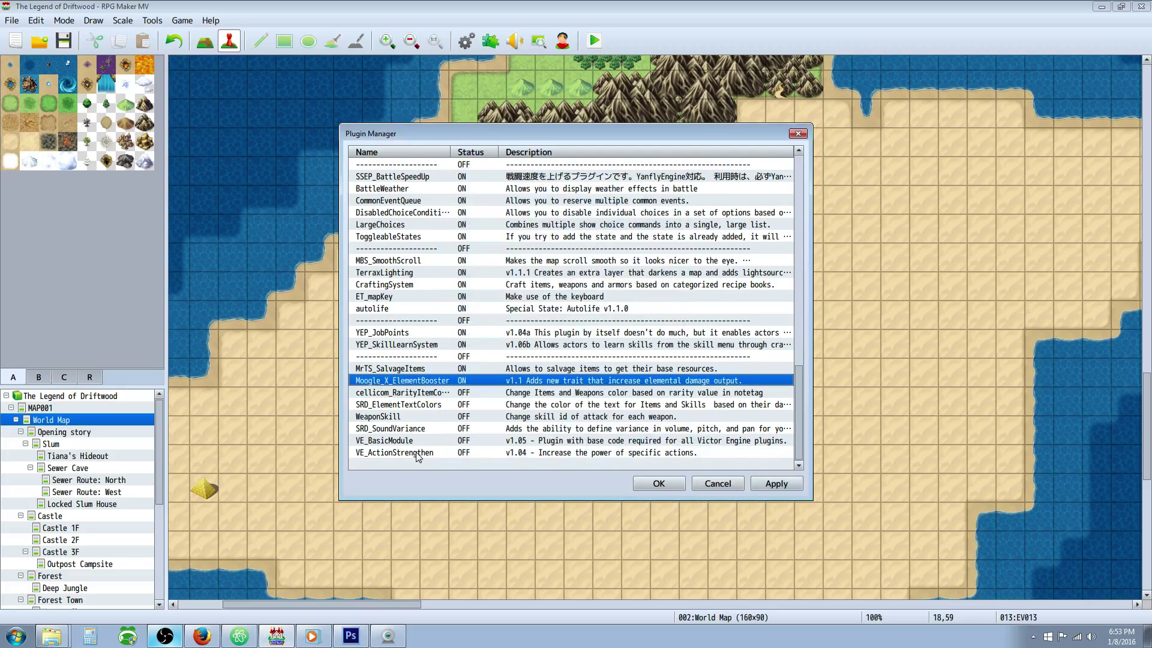
double_click(418, 454)
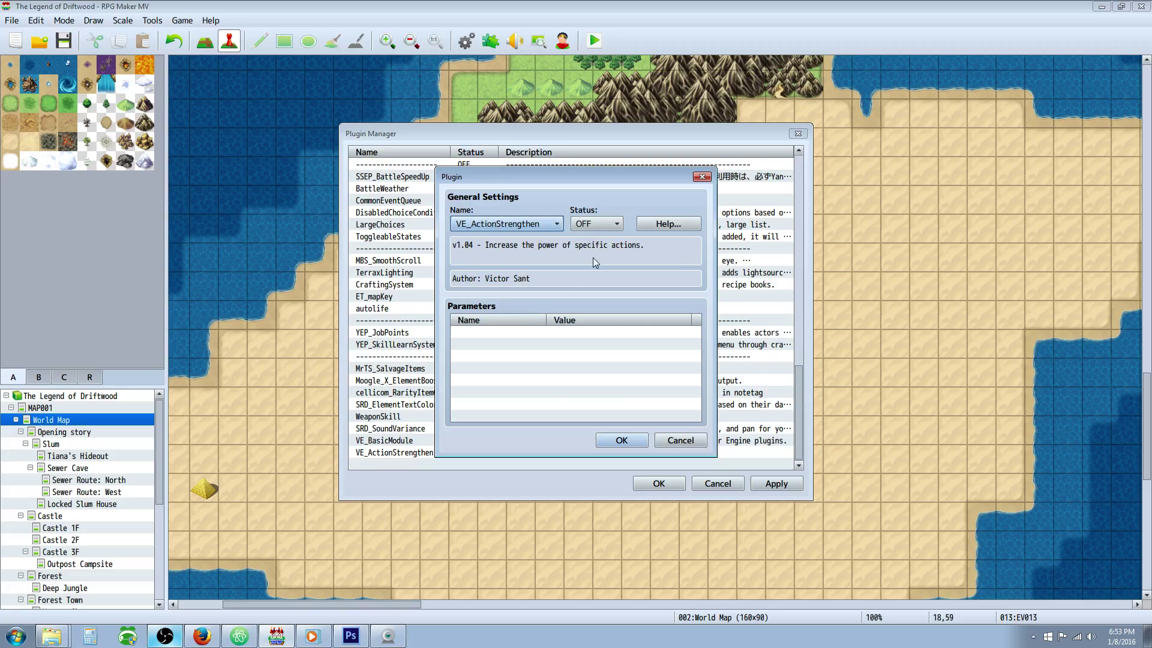
click(678, 441)
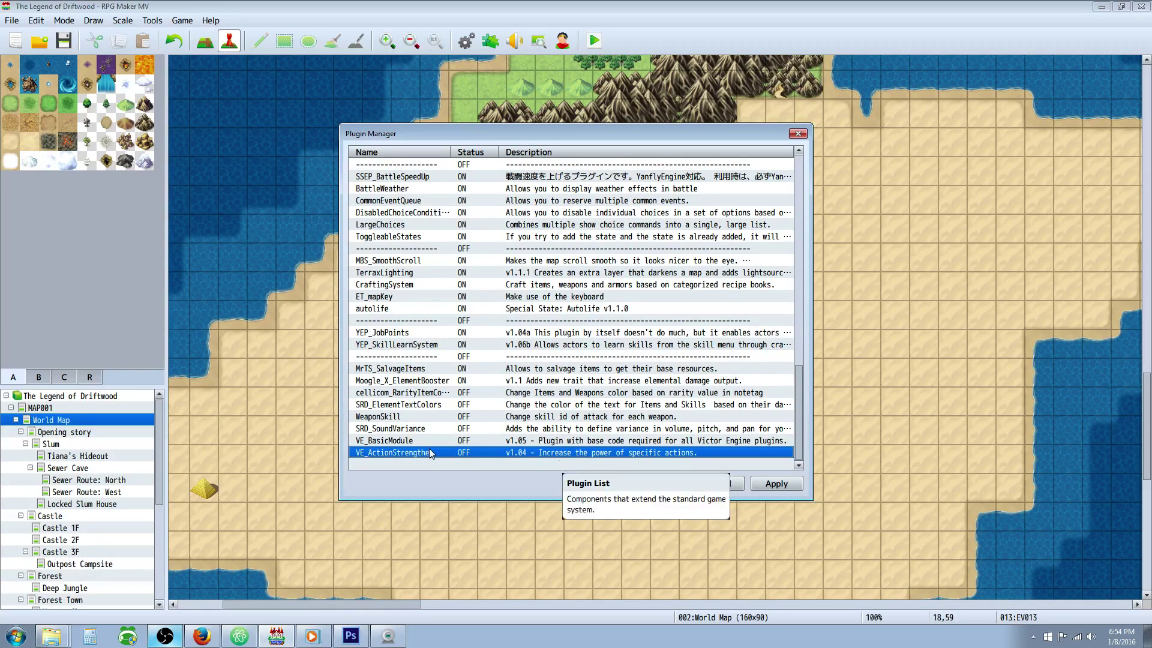
Read ElementBooster's help on the <Element Boost x: y%> notetag and its 125% example.
double_click(418, 381)
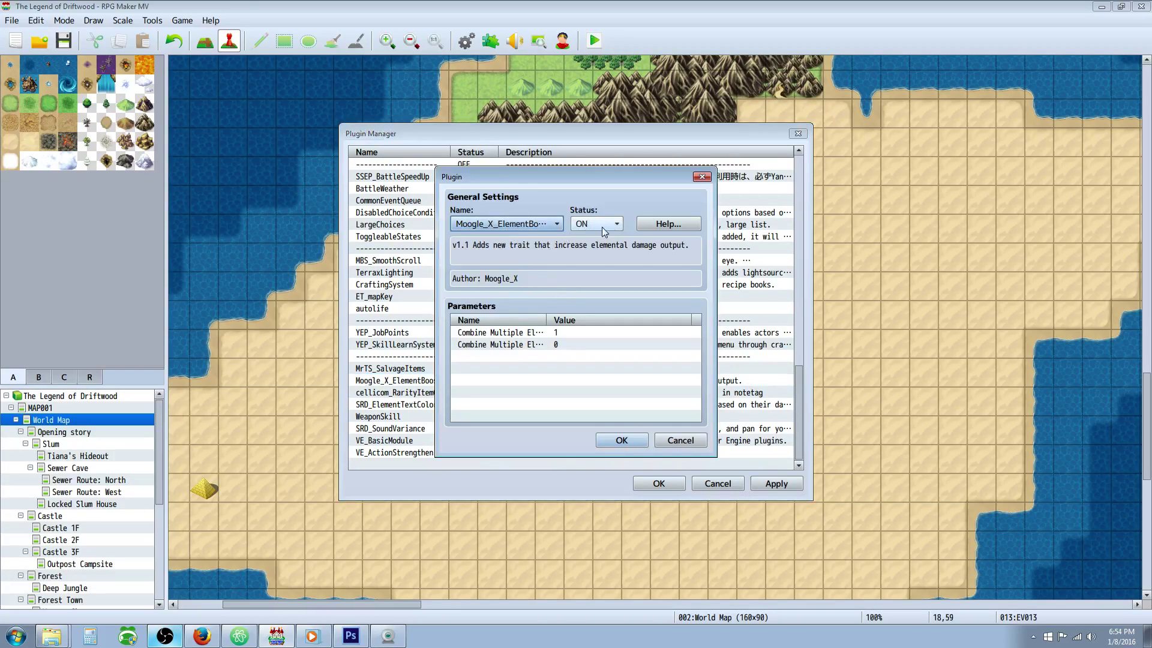
click(653, 224)
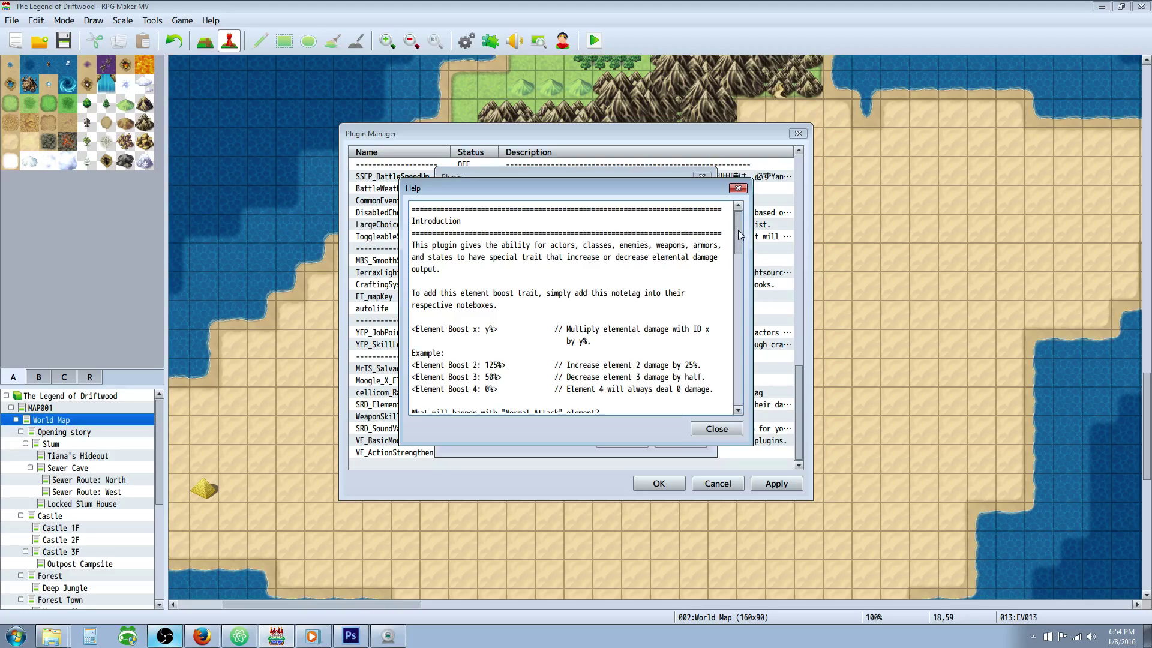
scroll(510, 311, down, 1)
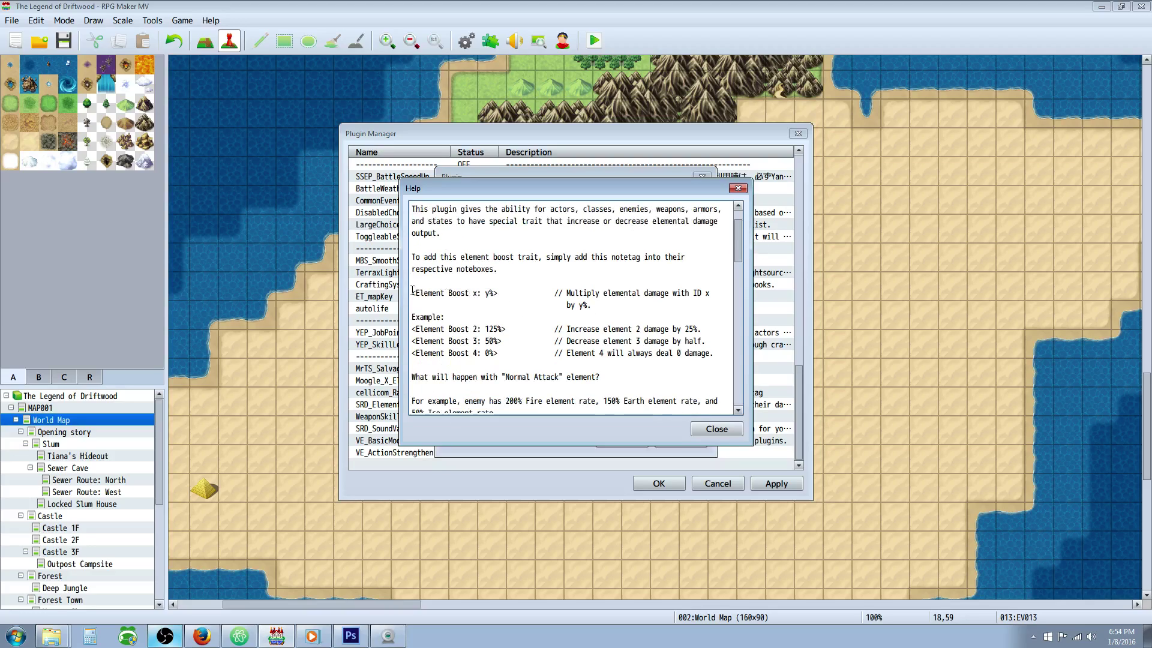
drag(506, 293, 397, 298)
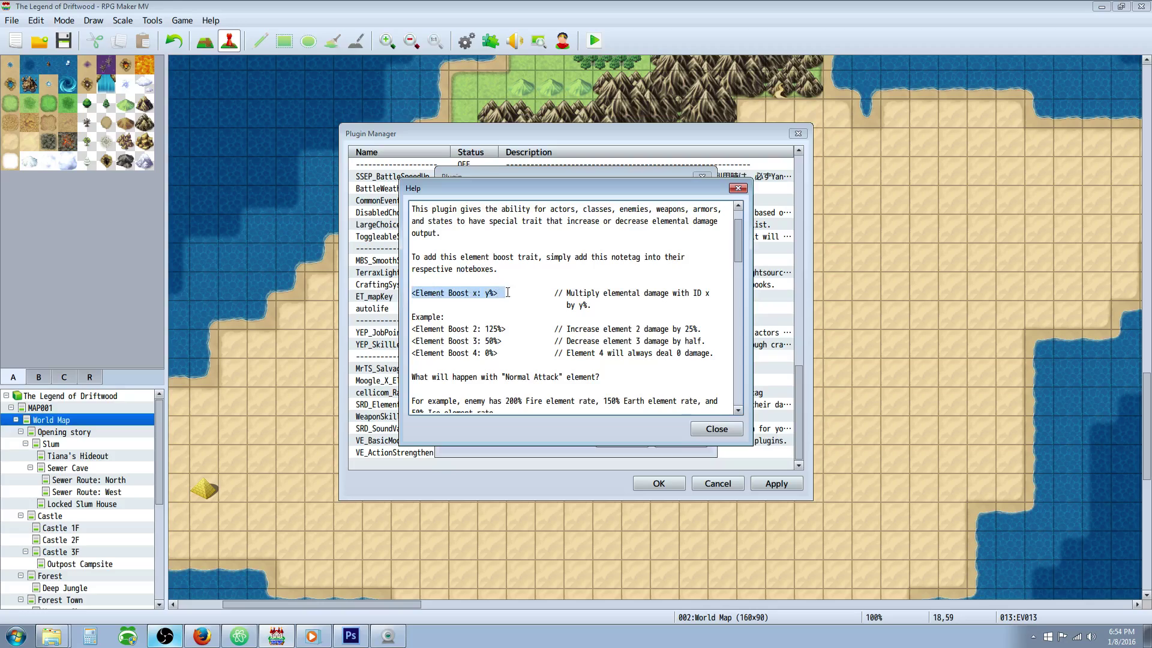
double_click(476, 293)
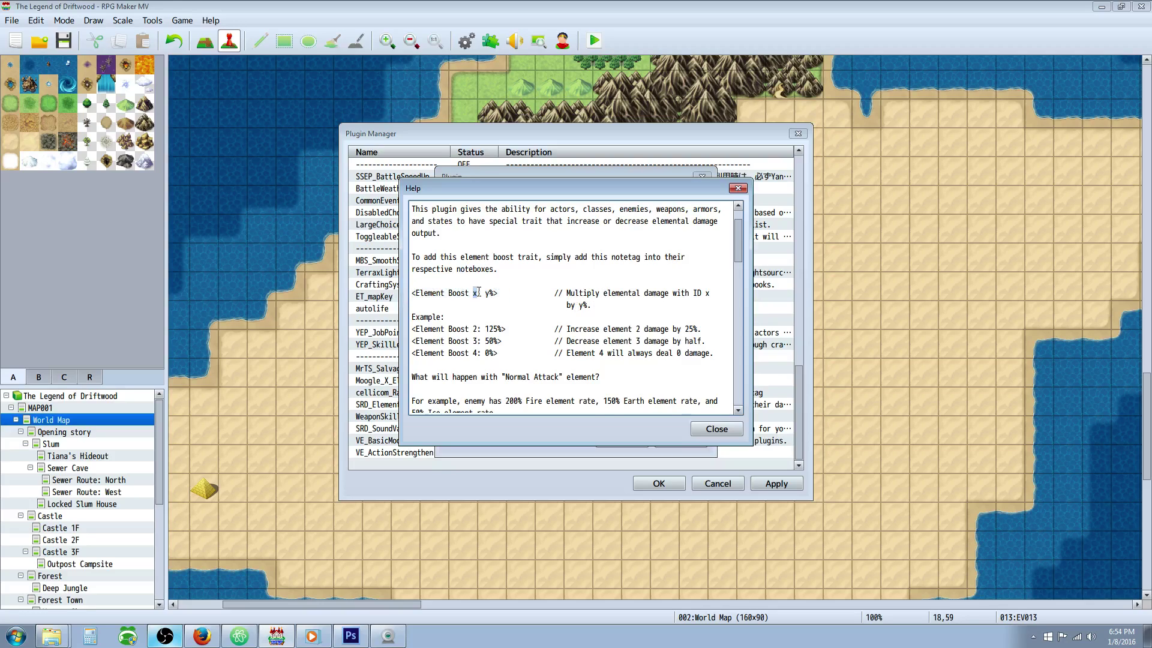
double_click(489, 293)
drag(485, 329, 496, 329)
drag(740, 251, 737, 283)
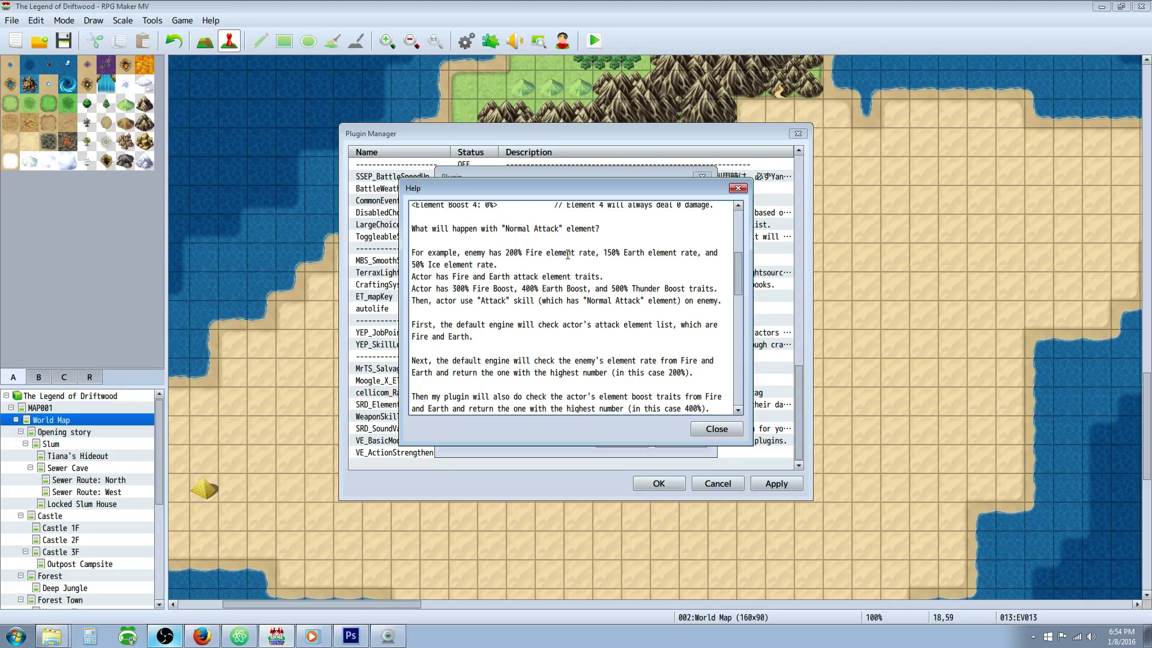
scroll(572, 294, down, 3)
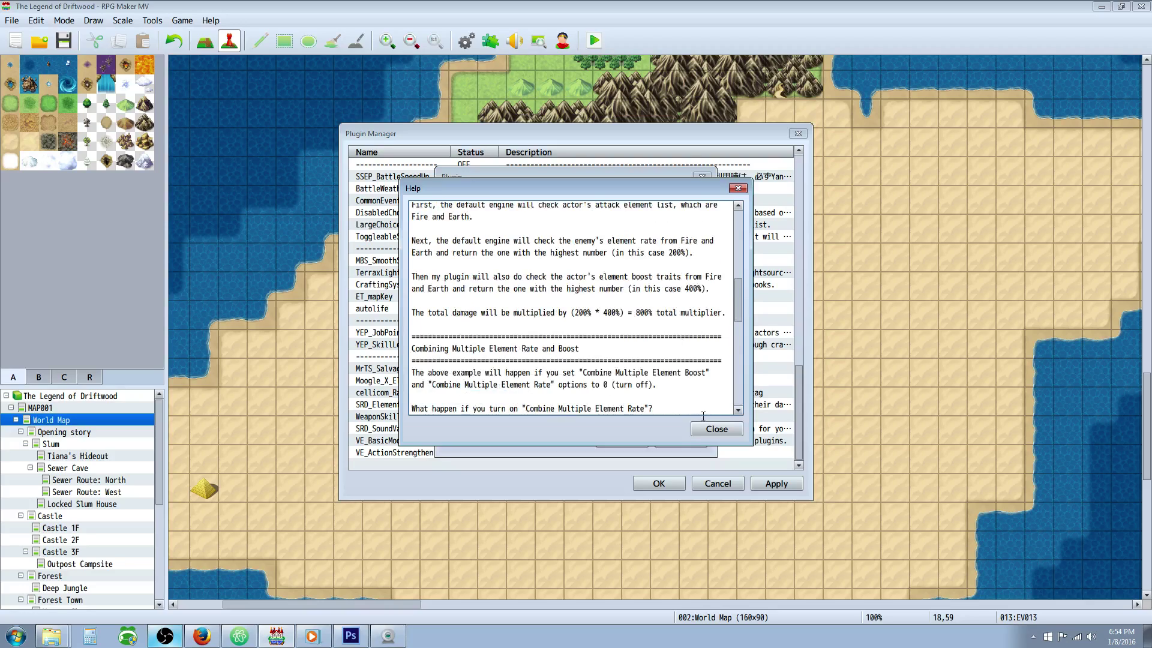
Leave ElementBooster's Combine Multiple Element Boost parameter at 1.
click(716, 428)
double_click(561, 331)
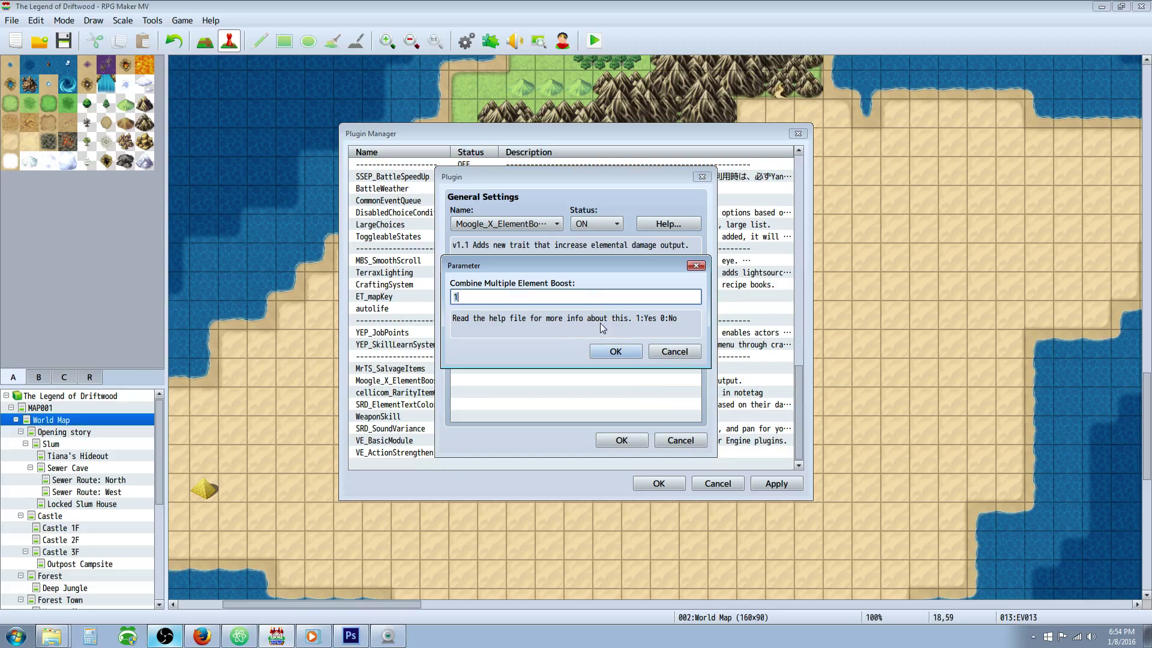
click(675, 352)
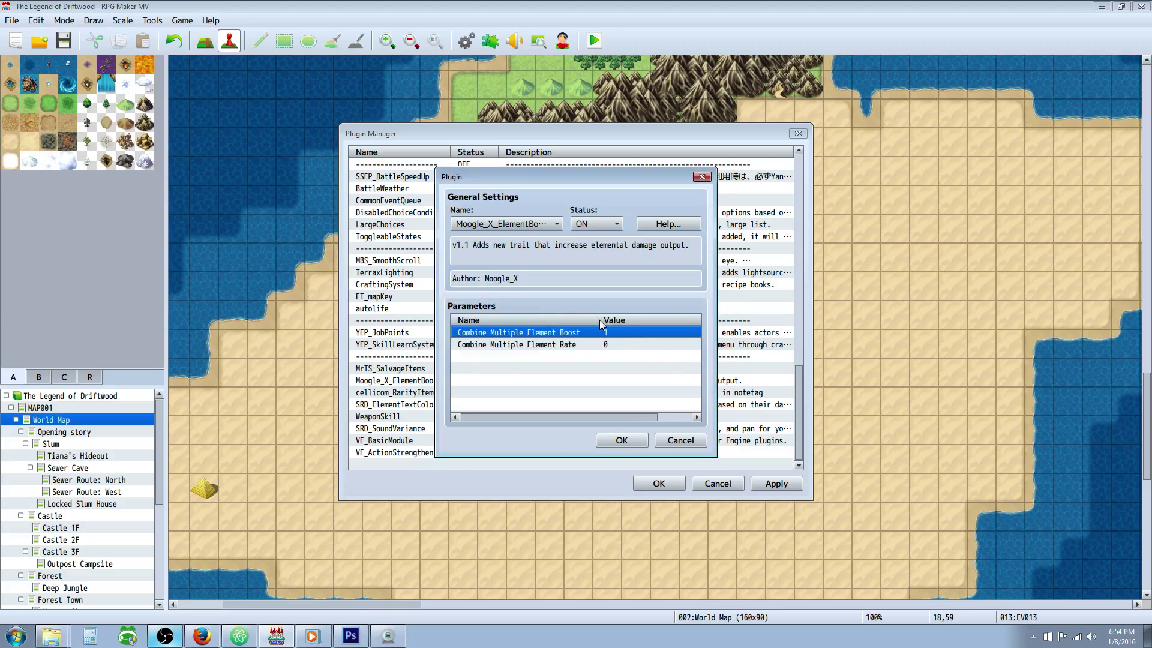
drag(600, 319, 592, 321)
Reread the help's explanation of combining element boosts, then close the help.
click(668, 220)
drag(737, 225, 737, 387)
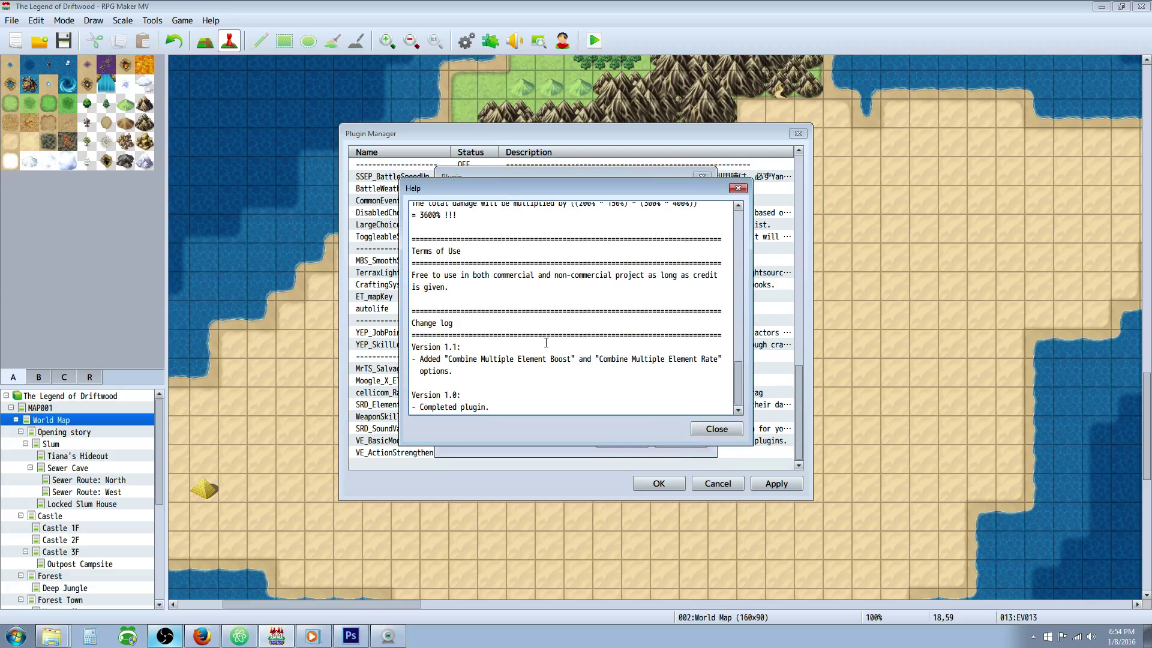
scroll(532, 287, up, 5)
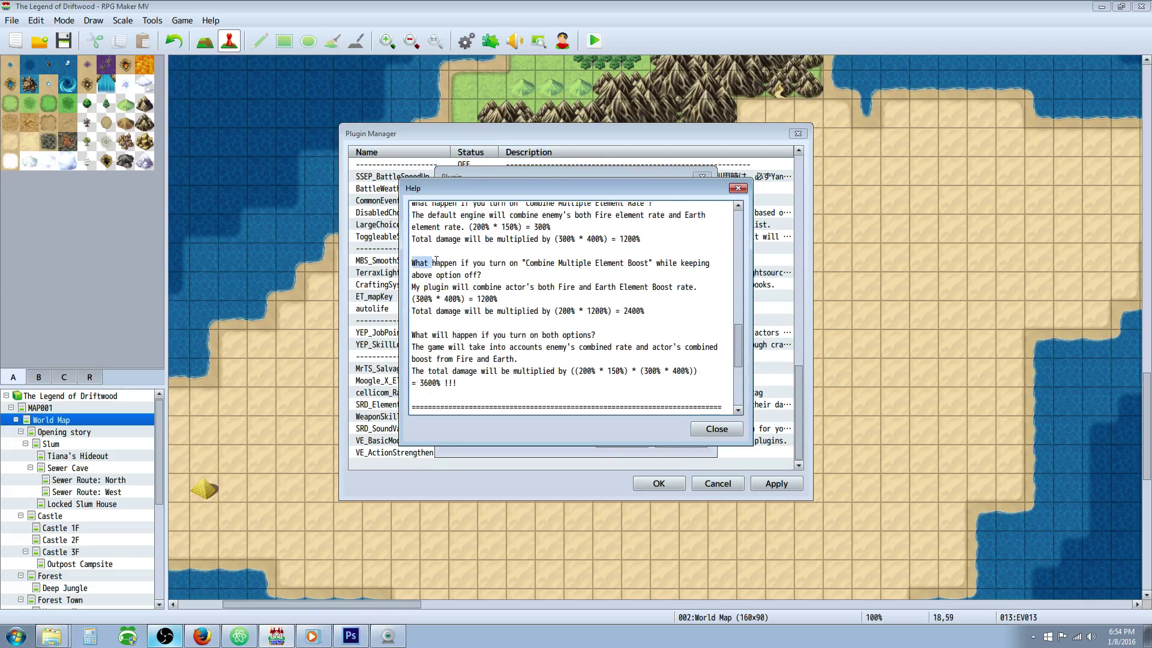
drag(411, 263, 541, 347)
scroll(572, 328, up, 4)
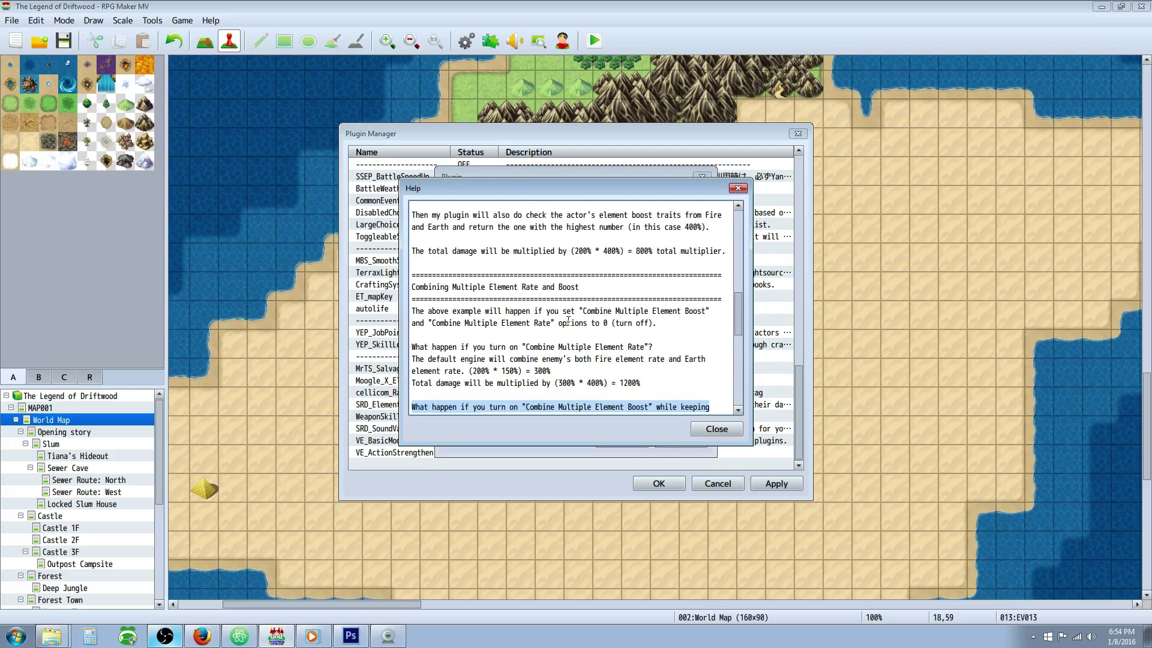
scroll(568, 321, down, 2)
scroll(538, 281, up, 1)
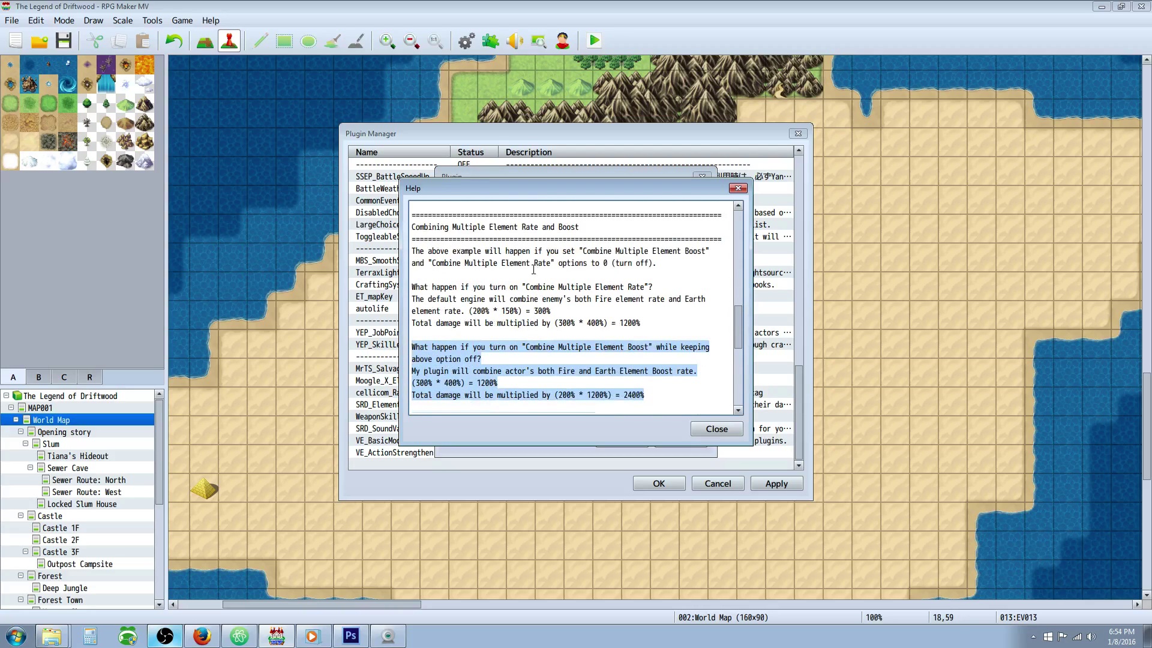
scroll(547, 258, down, 2)
scroll(559, 311, up, 10)
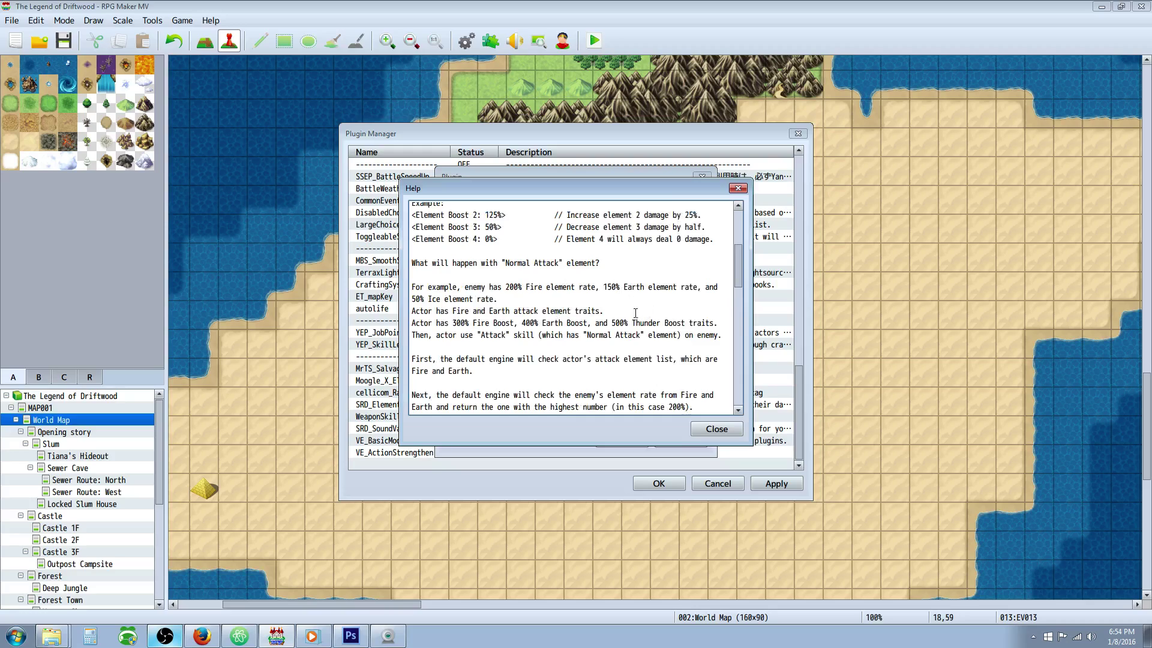
scroll(611, 297, up, 2)
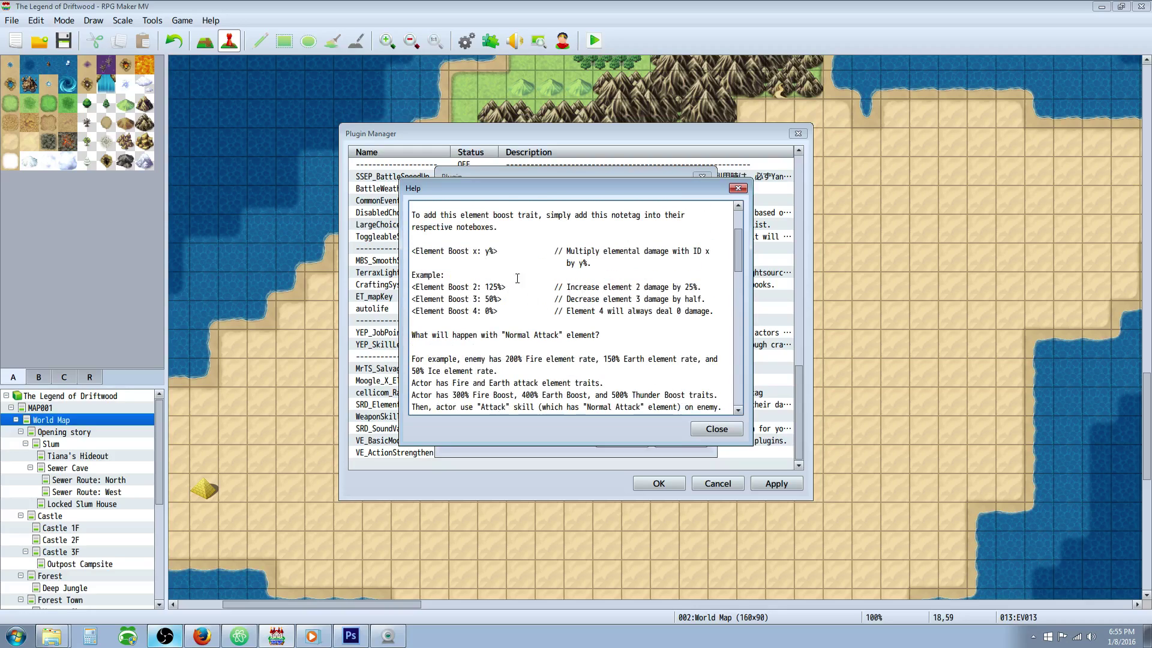
click(711, 431)
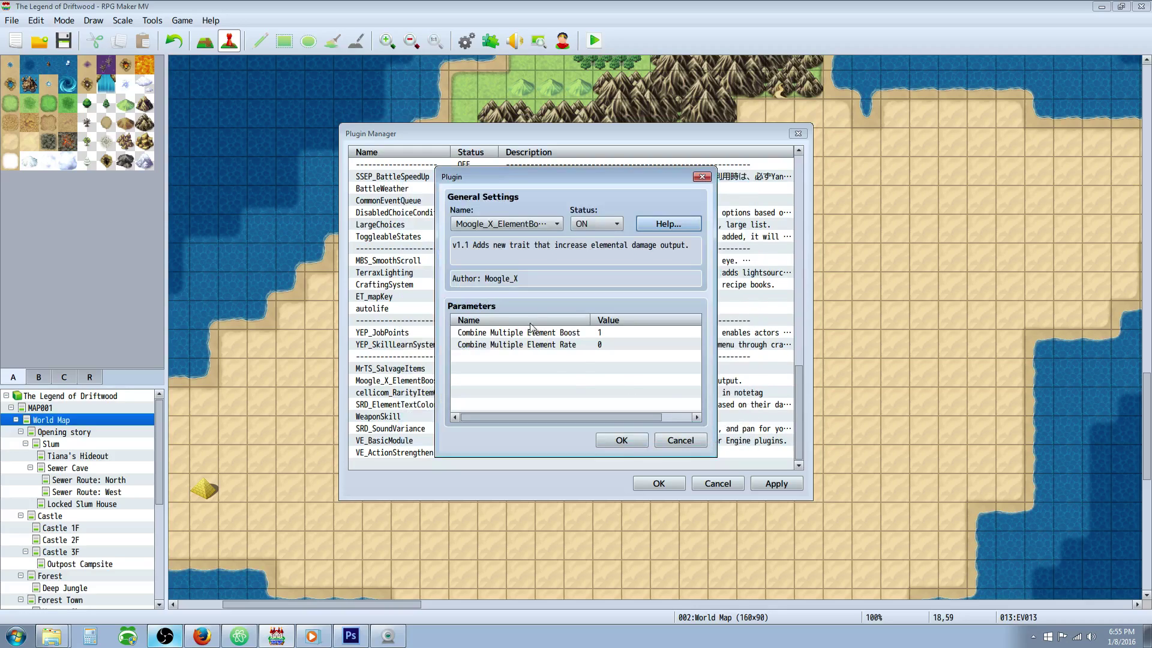
Save the ElementBooster settings and select the Hot Rock armor in the Database.
click(622, 441)
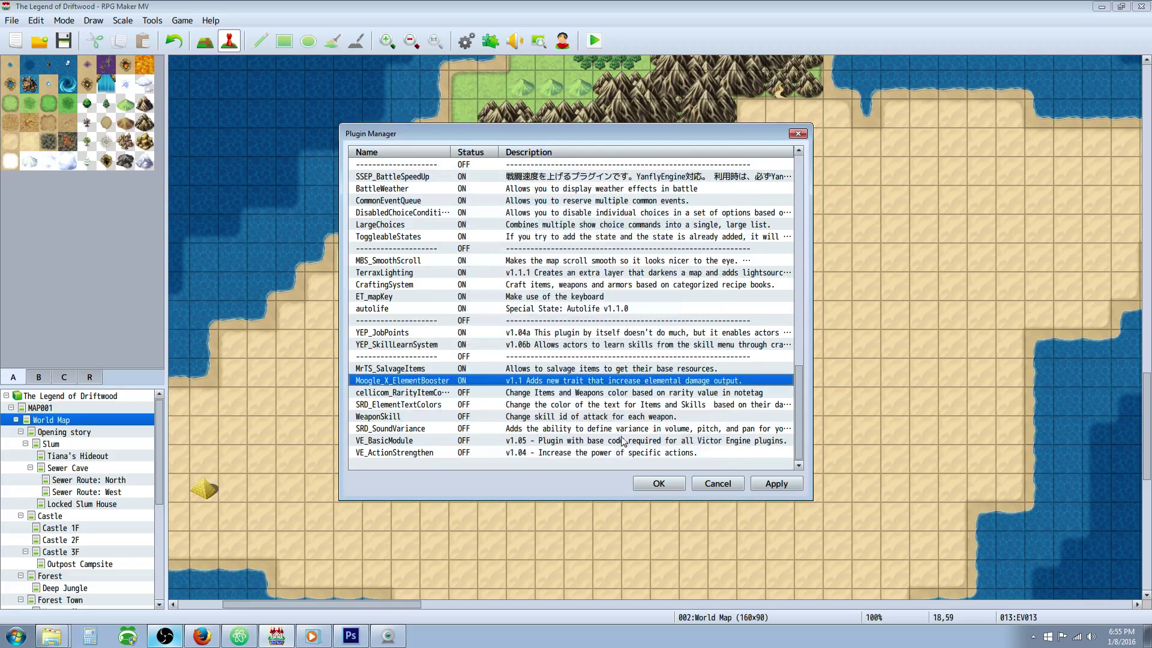
click(659, 484)
click(473, 39)
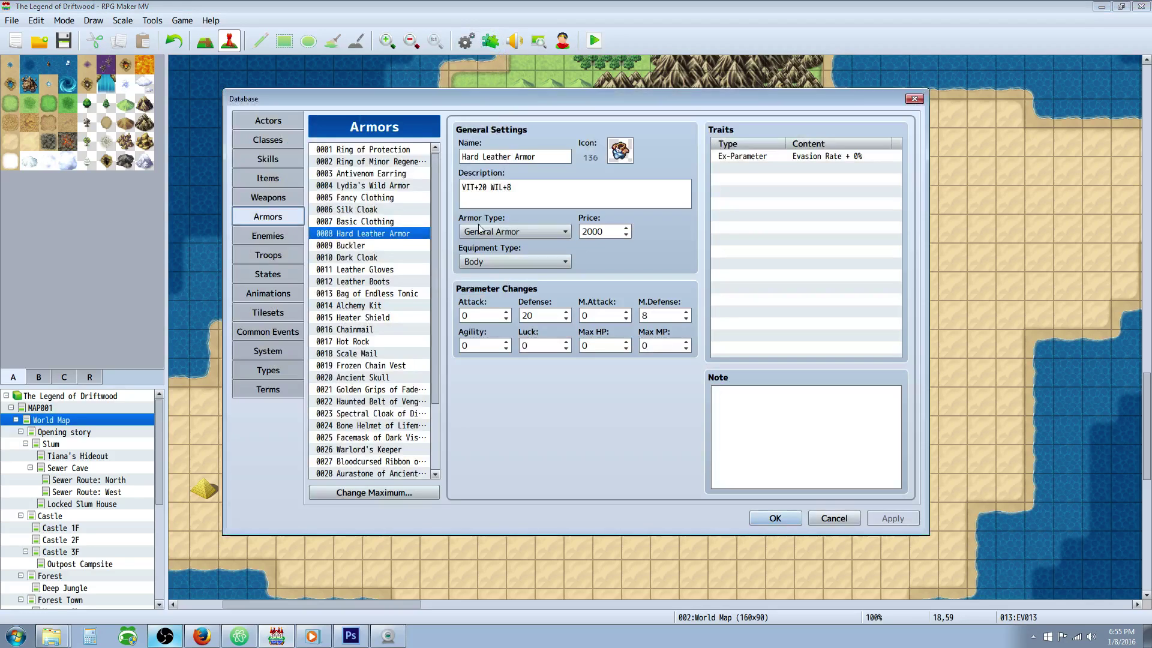
scroll(433, 253, down, 1)
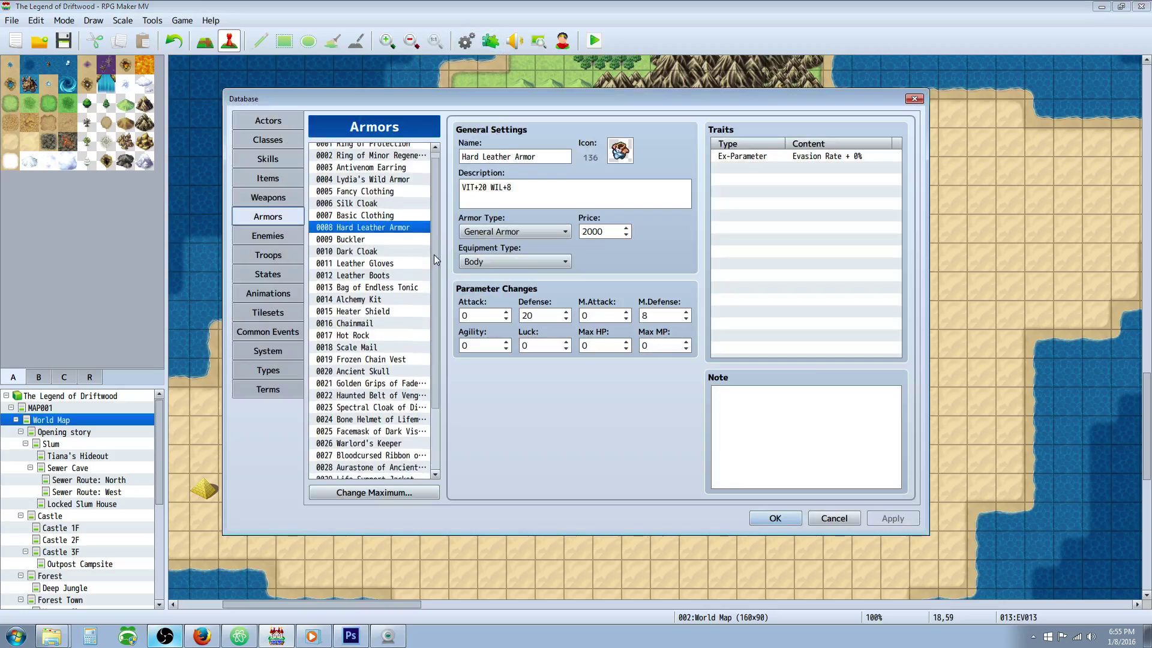
click(390, 335)
Check Hot Rock's Fire Potency +100% description and confirm Fire is element 02.
drag(597, 195, 699, 202)
click(611, 195)
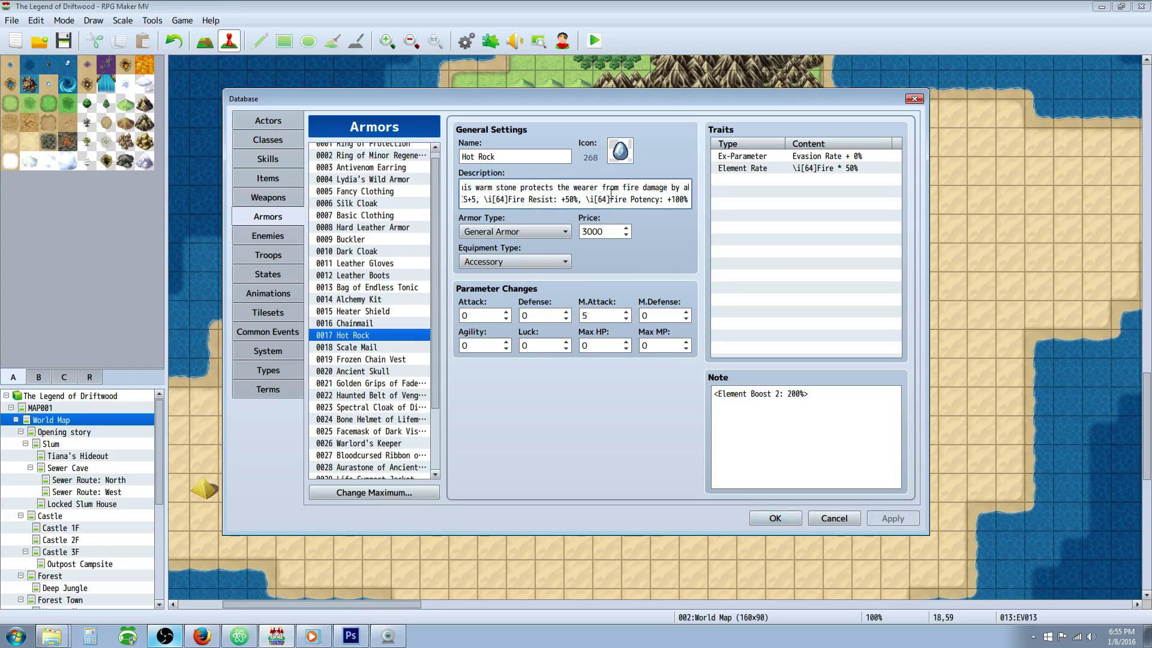
double_click(682, 198)
click(284, 365)
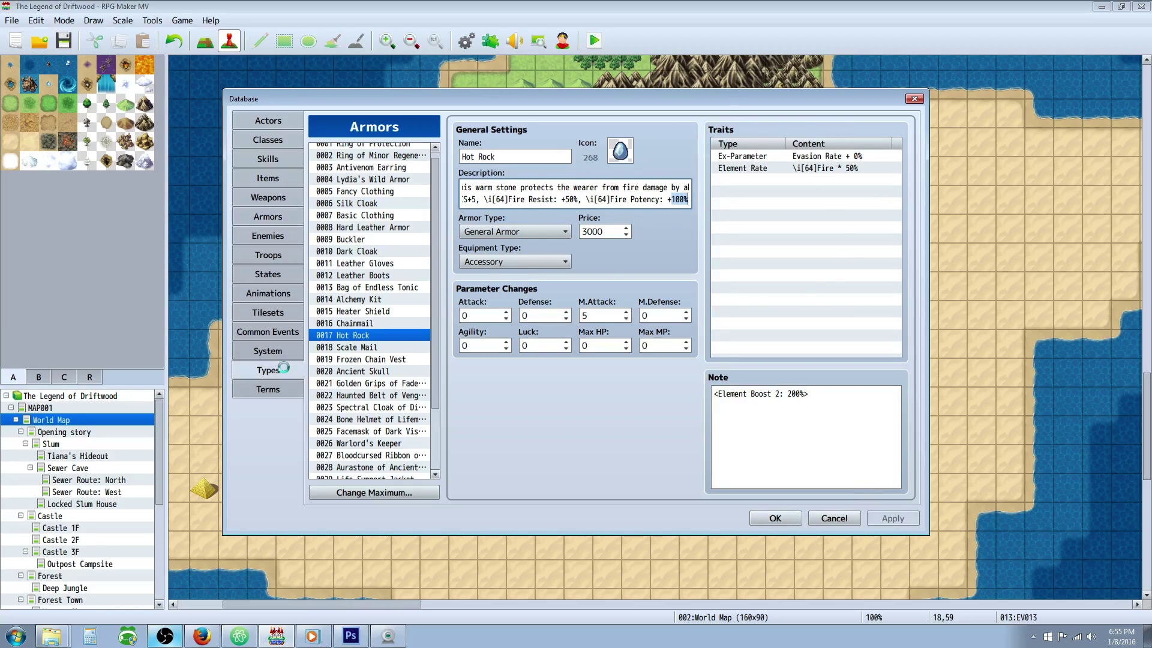
click(362, 150)
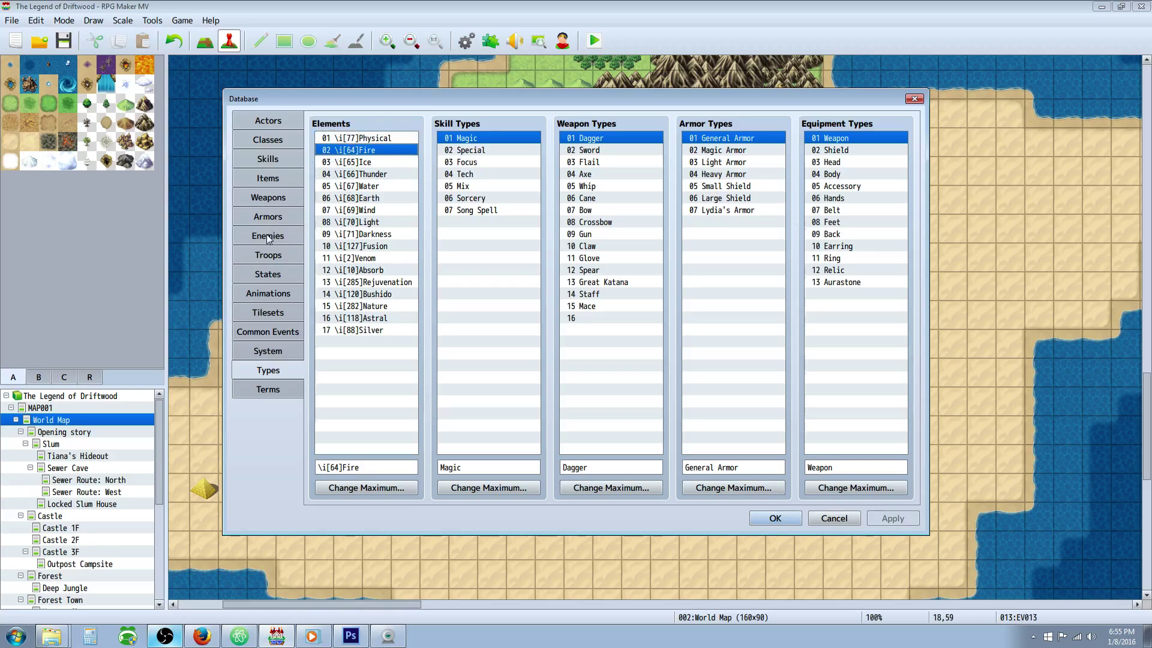
click(275, 216)
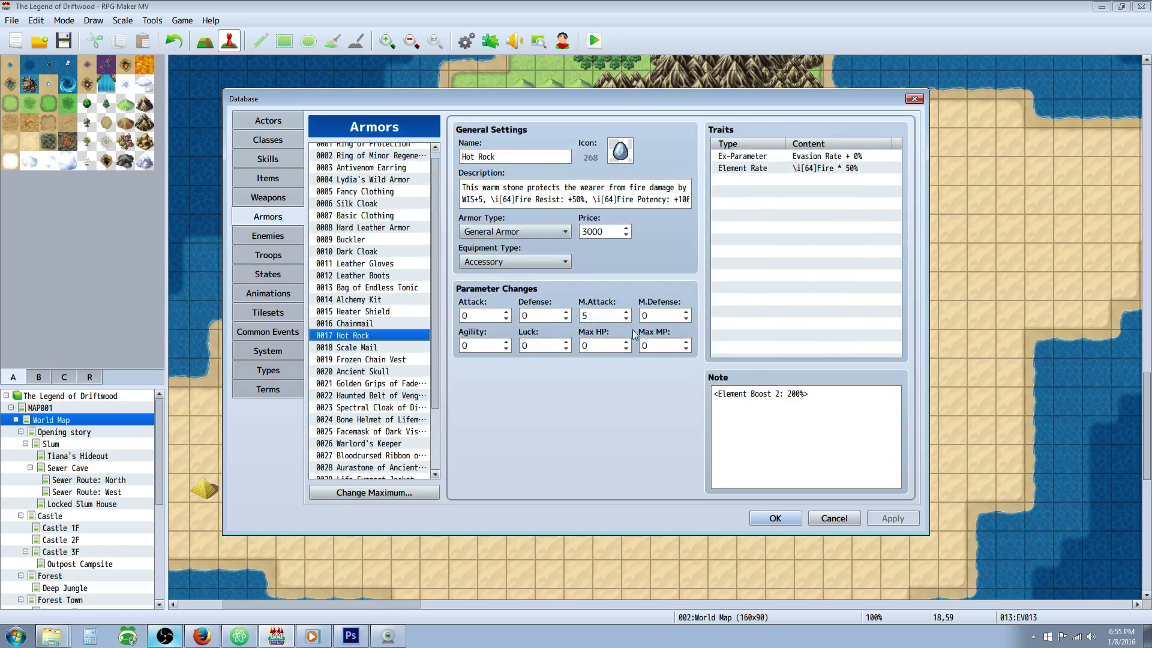
Review Hot Rock's <Element Boost 2: 200%> note tag and its 200% value.
triple_click(758, 392)
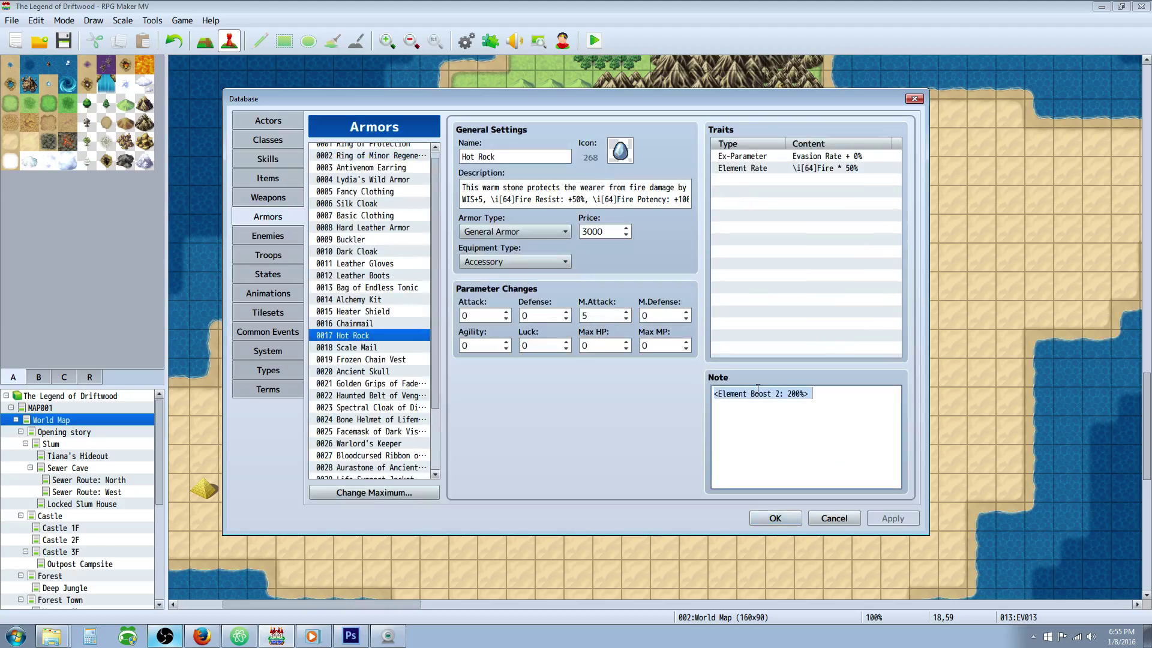
click(718, 393)
double_click(723, 393)
double_click(757, 393)
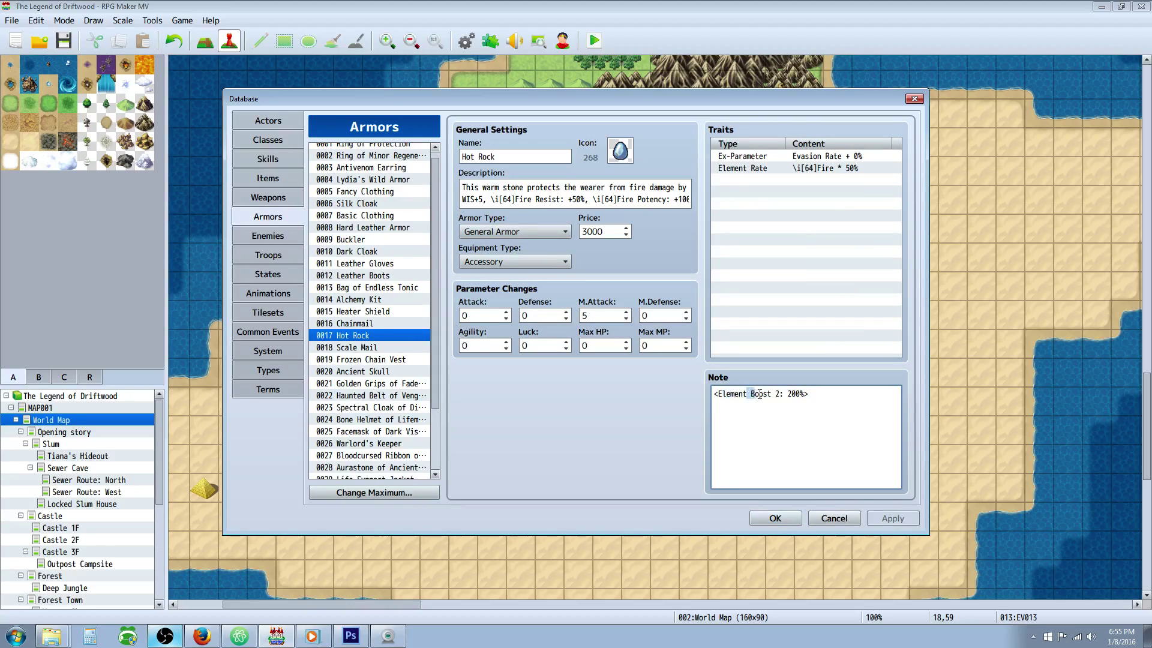
click(777, 393)
drag(789, 393, 803, 393)
Save the Hot Rock note, then set skill 0098 ffffffff's Critical Hits to No.
click(812, 395)
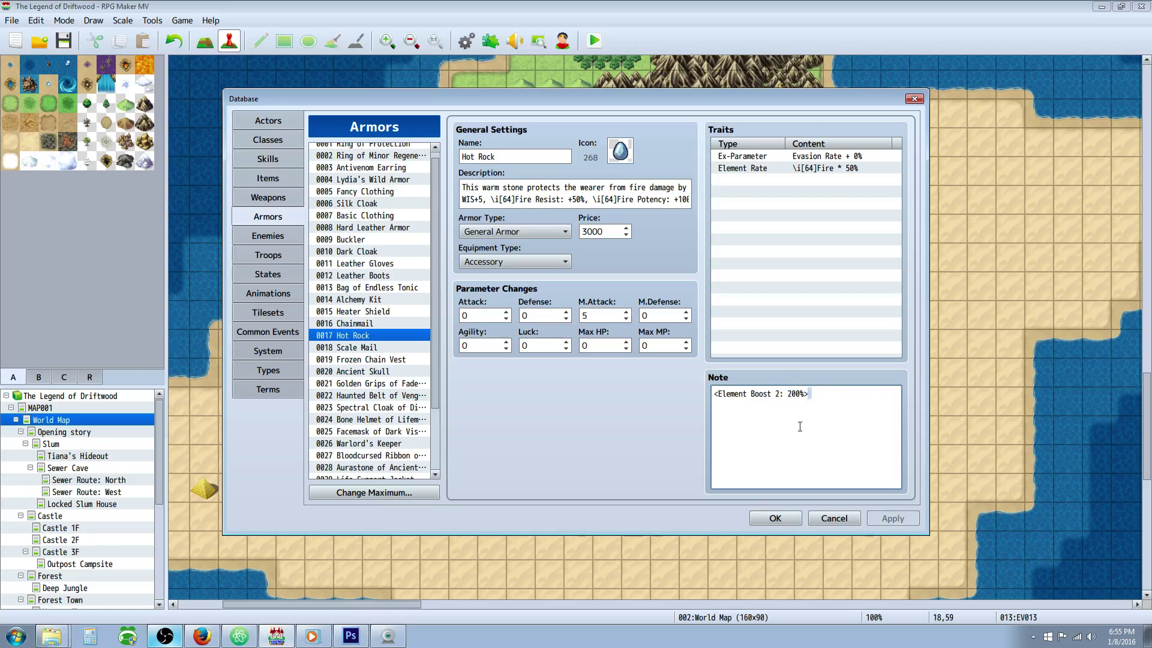
click(774, 516)
click(467, 42)
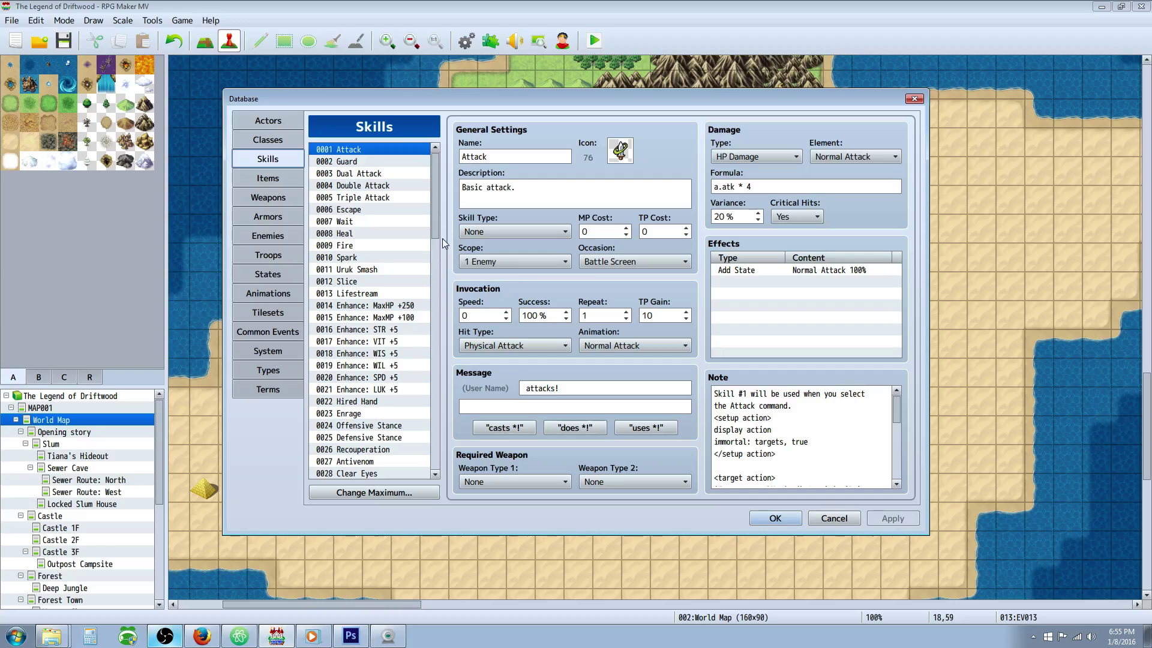
drag(435, 240, 410, 461)
click(368, 450)
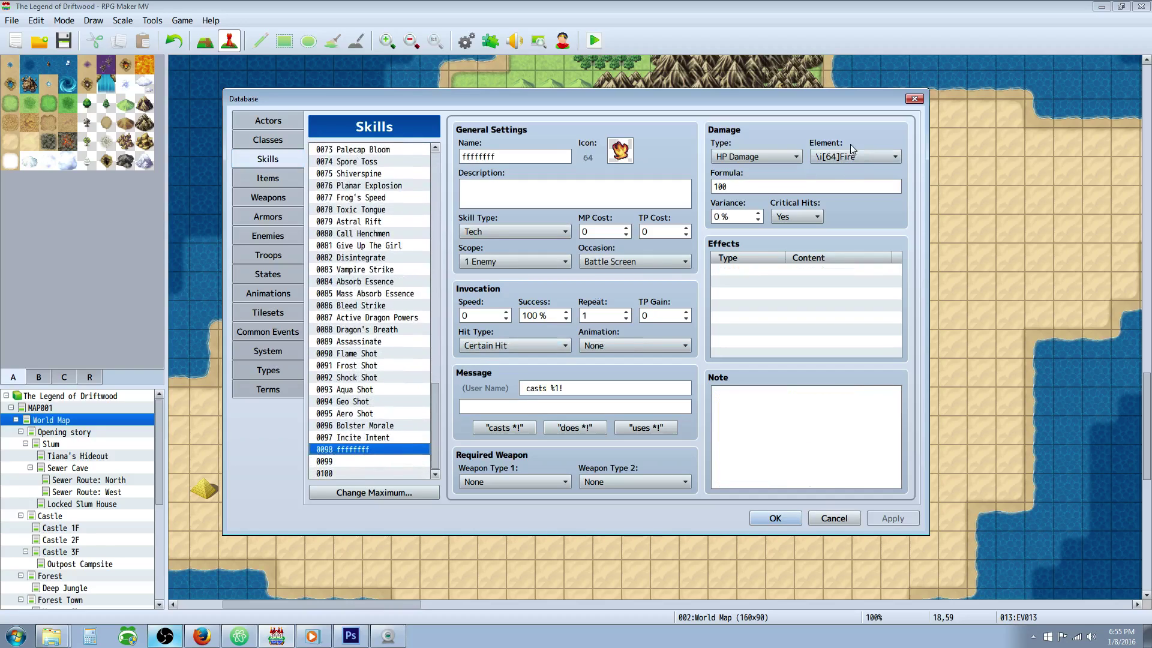
click(766, 186)
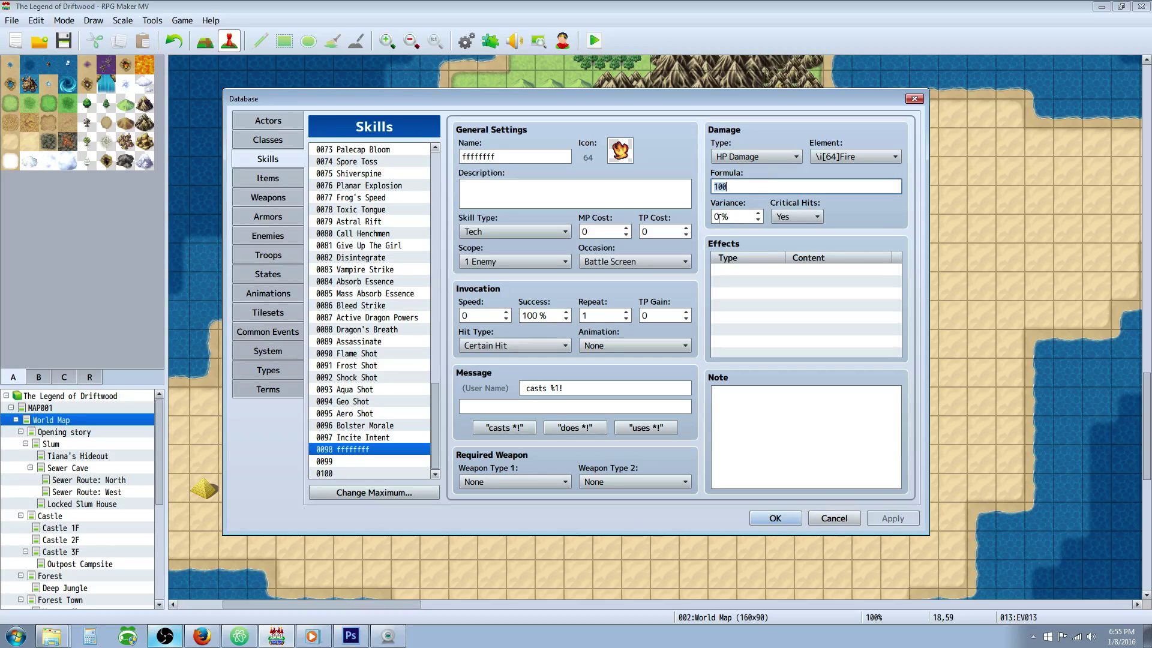
click(803, 222)
click(790, 245)
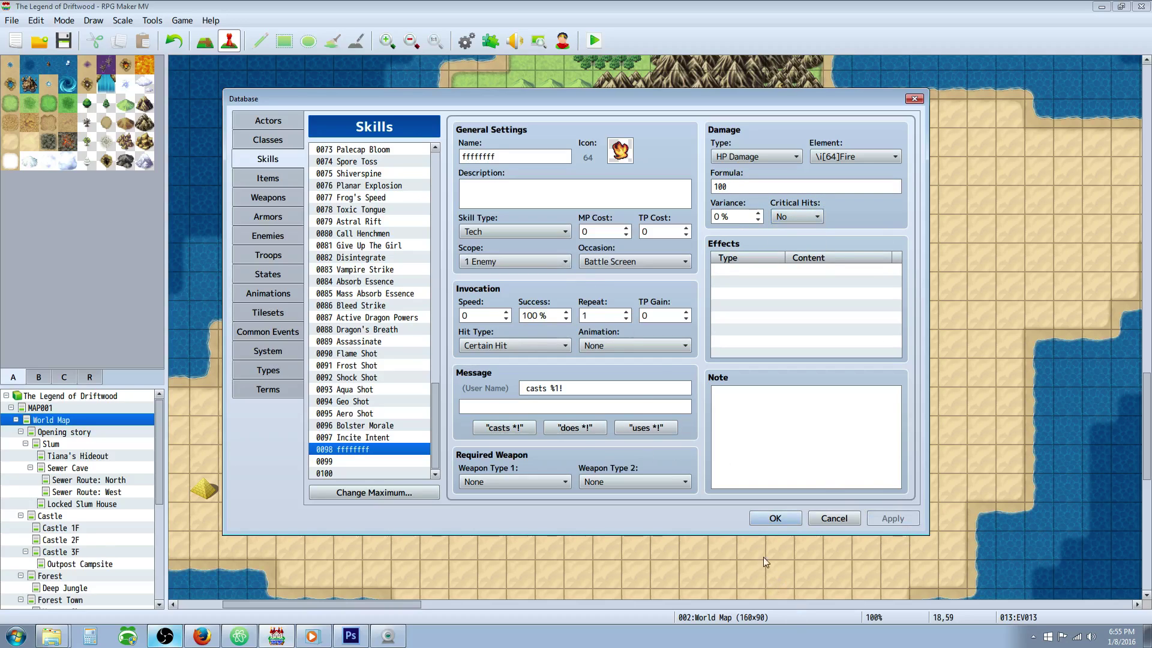
Save, check the chest event, and playtest a new game, collecting the Hot Rock.
click(774, 518)
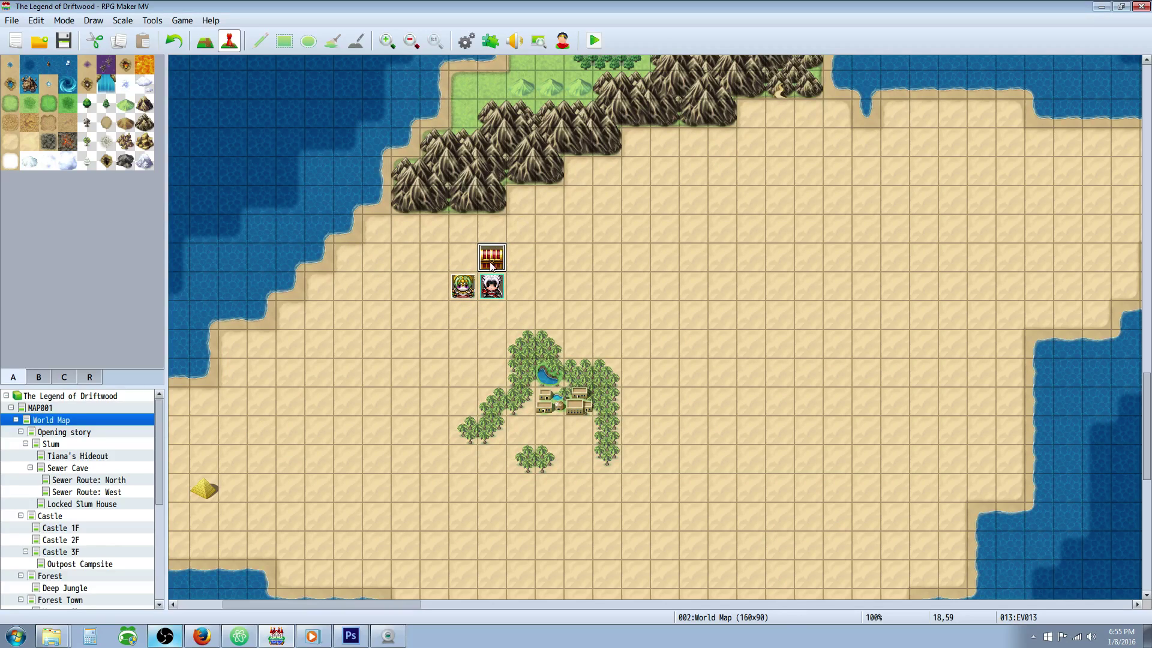
double_click(493, 260)
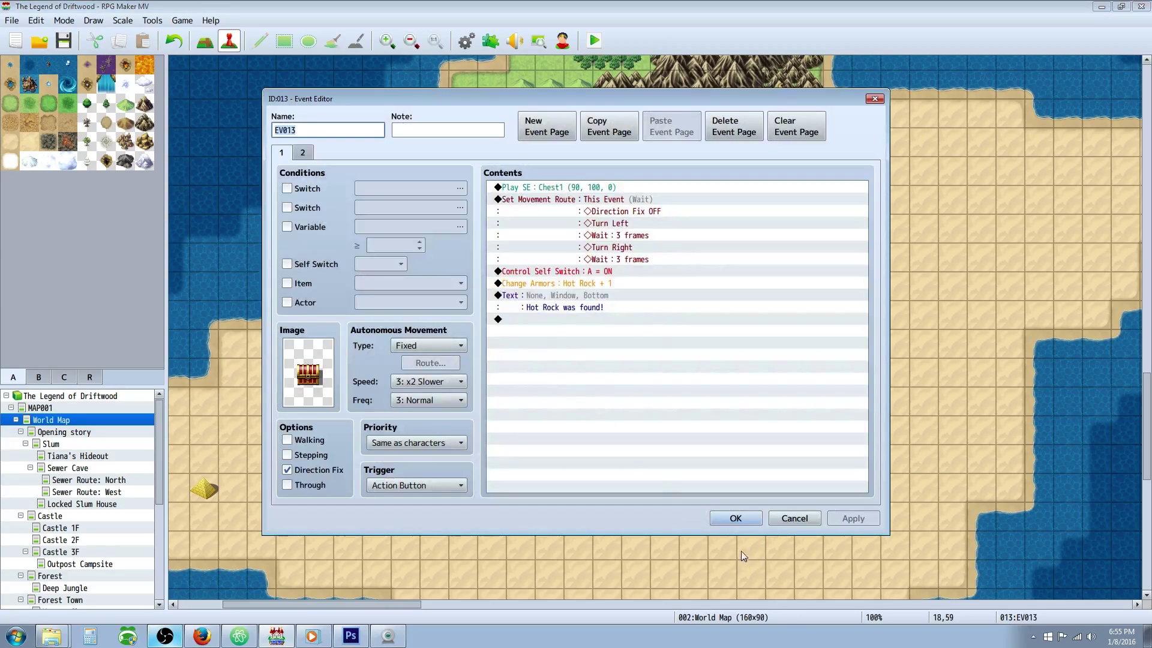
click(736, 518)
click(600, 39)
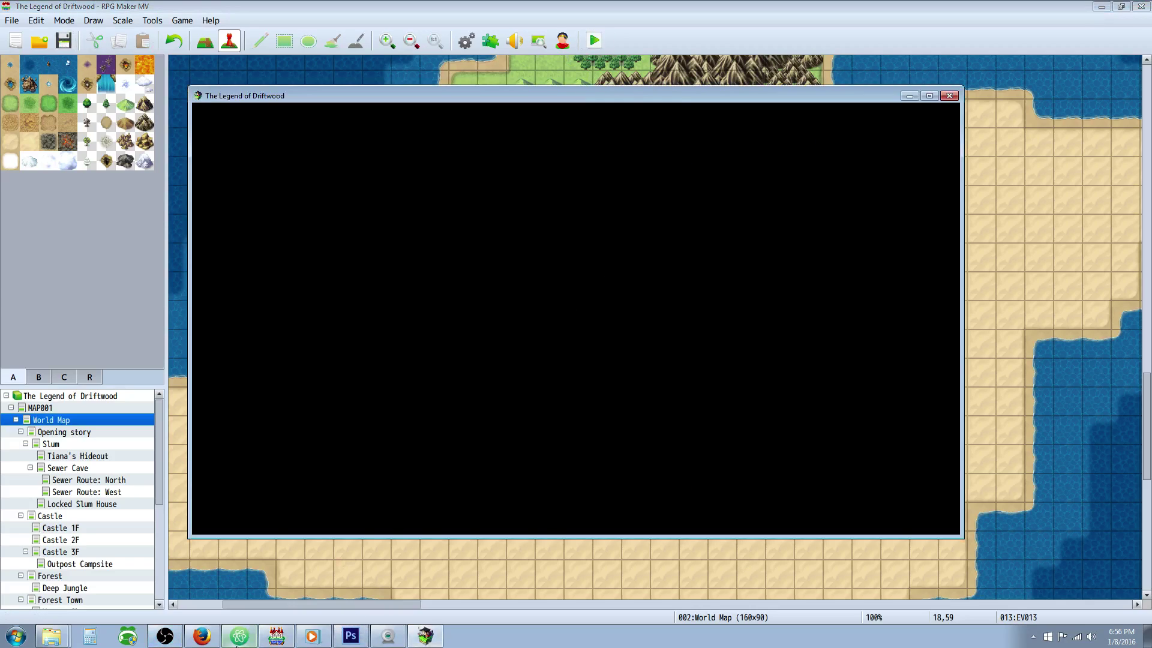
click(588, 399)
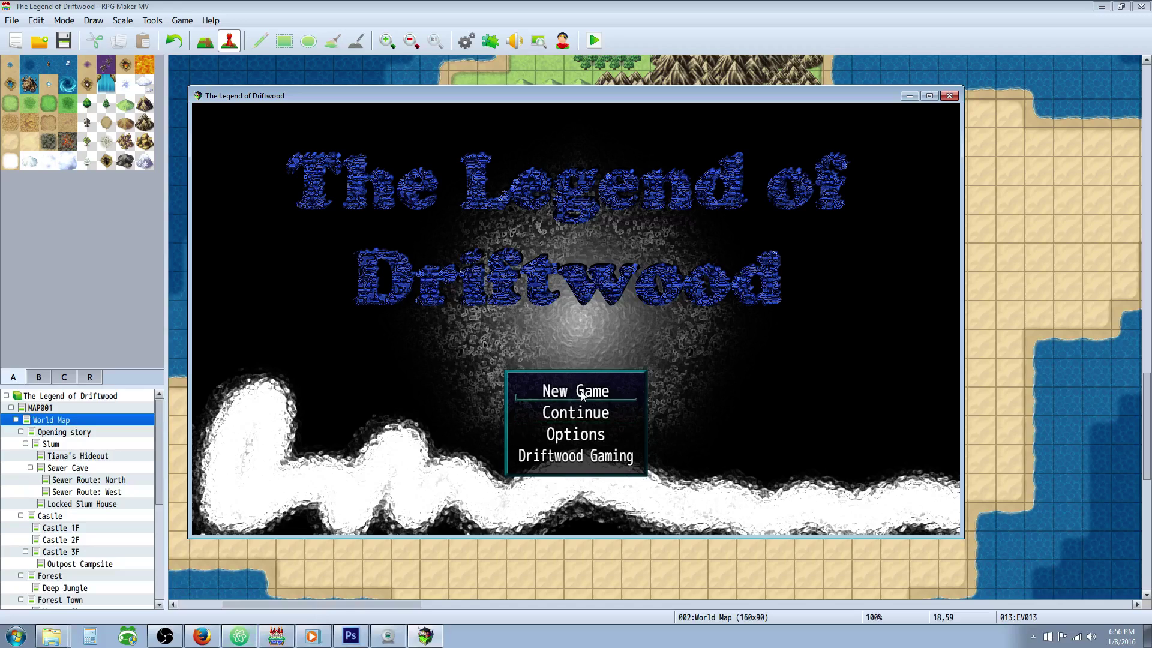
click(588, 399)
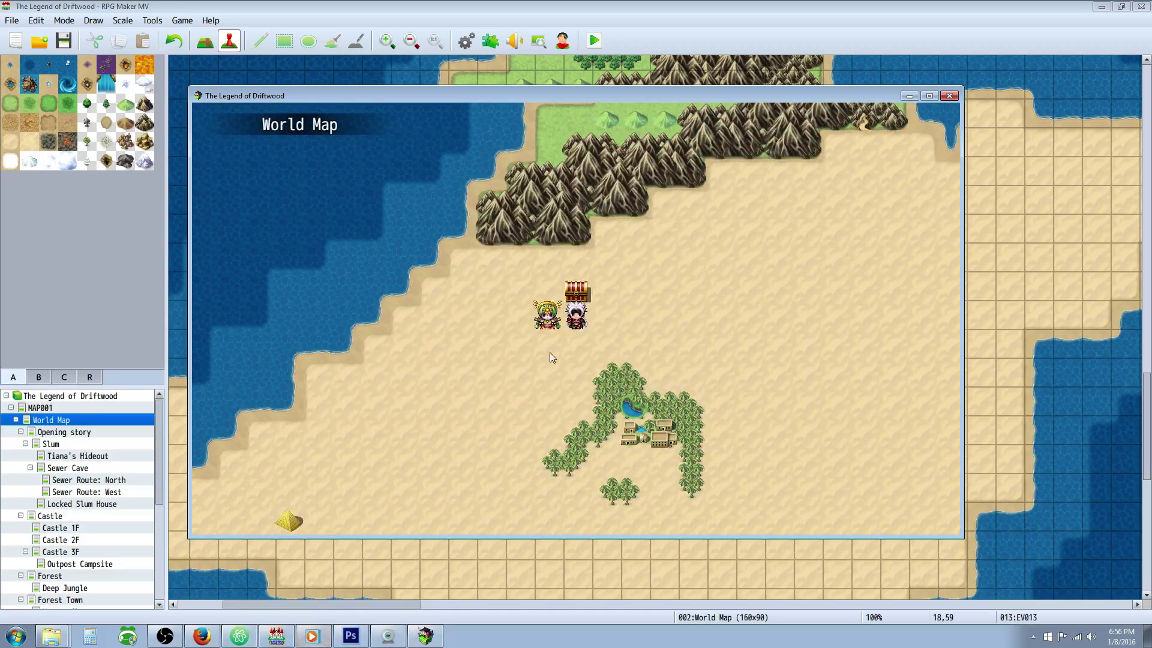
click(575, 296)
click(575, 296)
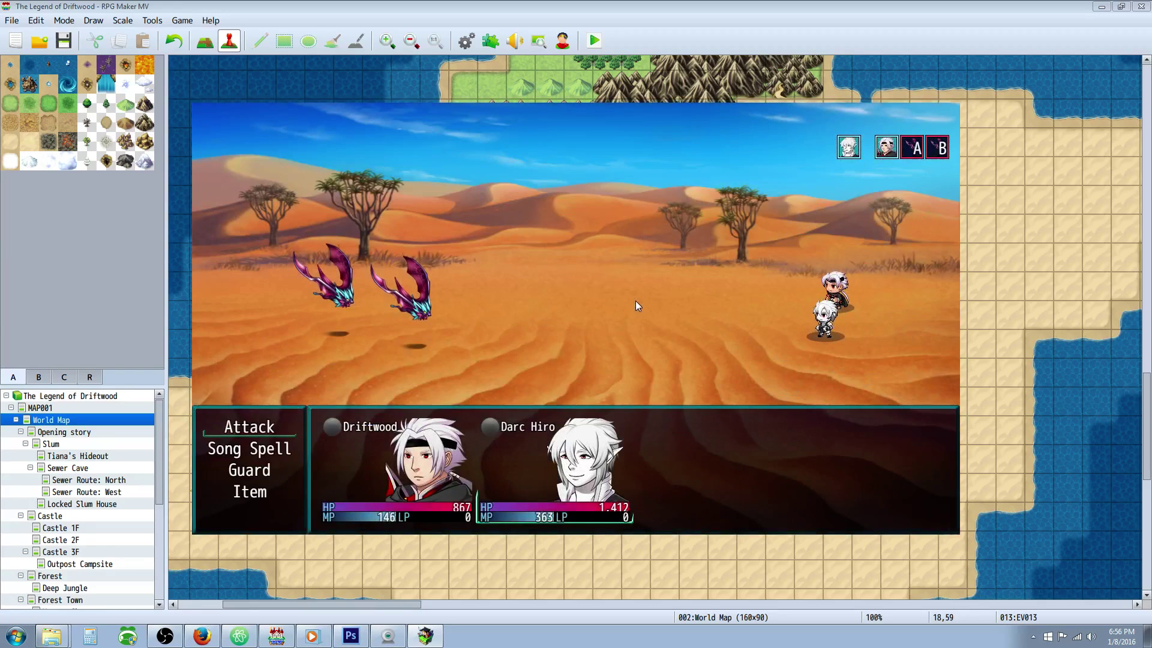
In battle, have Darc Hiro guard and Driftwood cast ffffffff on Bat B.
key(Down)
key(Down)
key(Return)
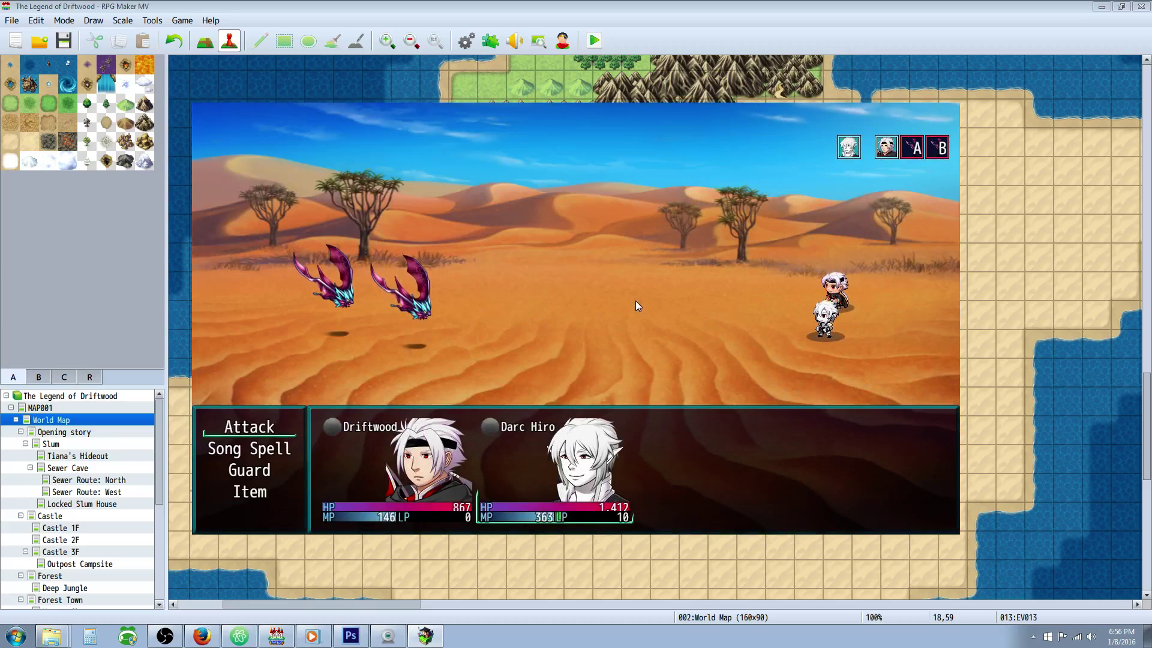
key(Return)
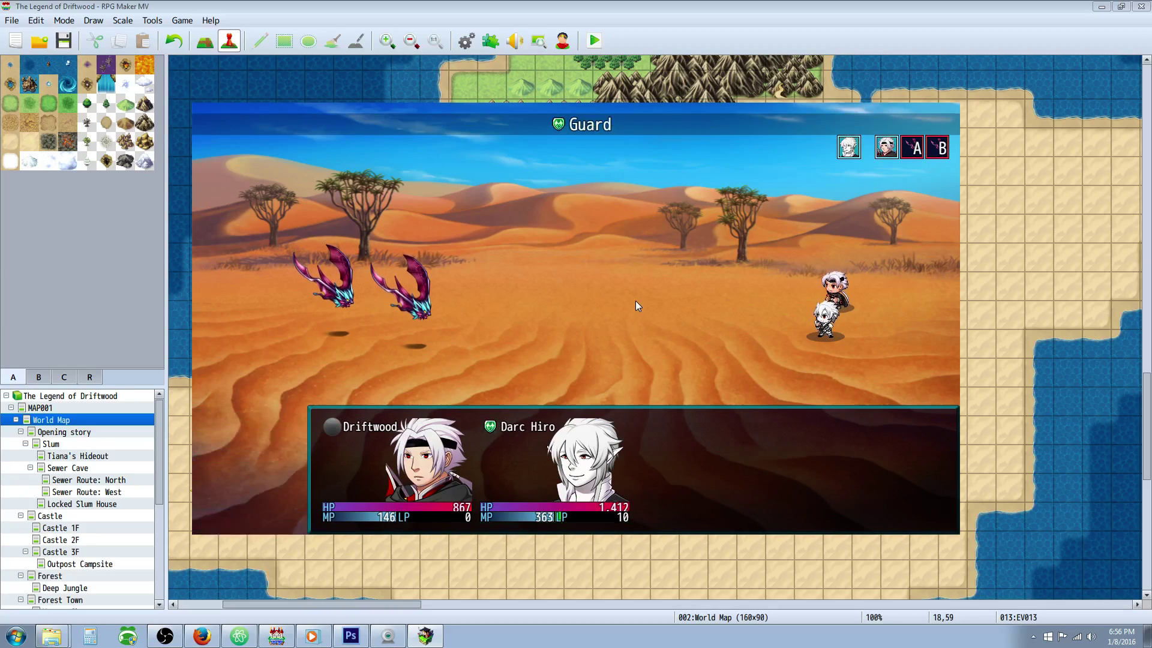
key(Down)
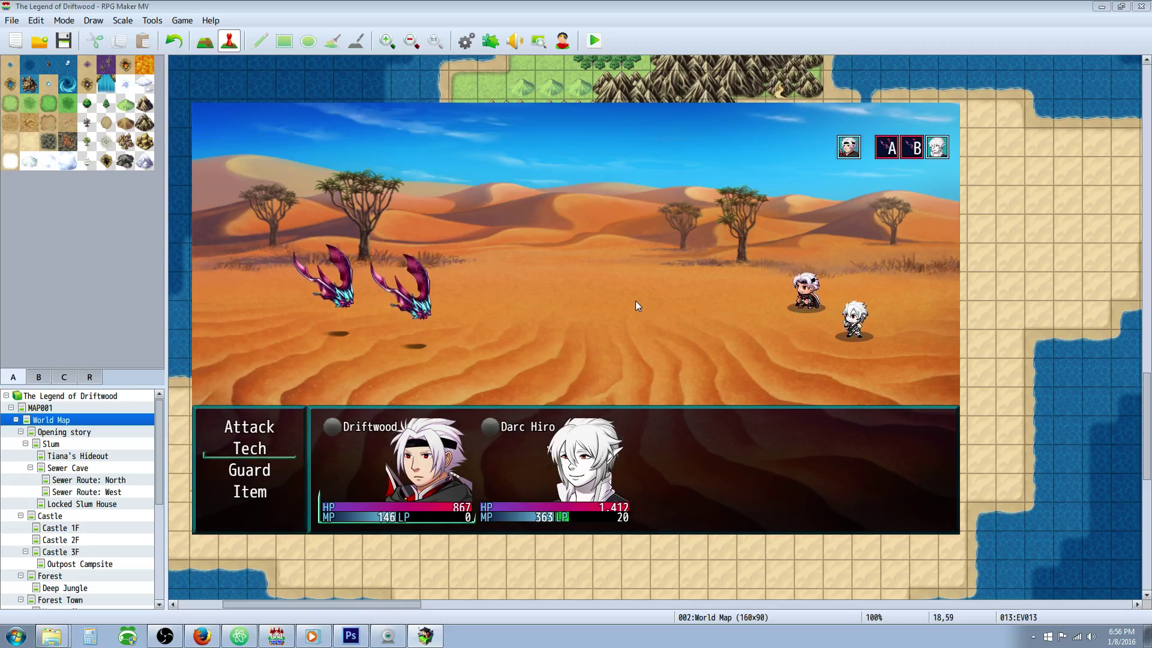
key(Return)
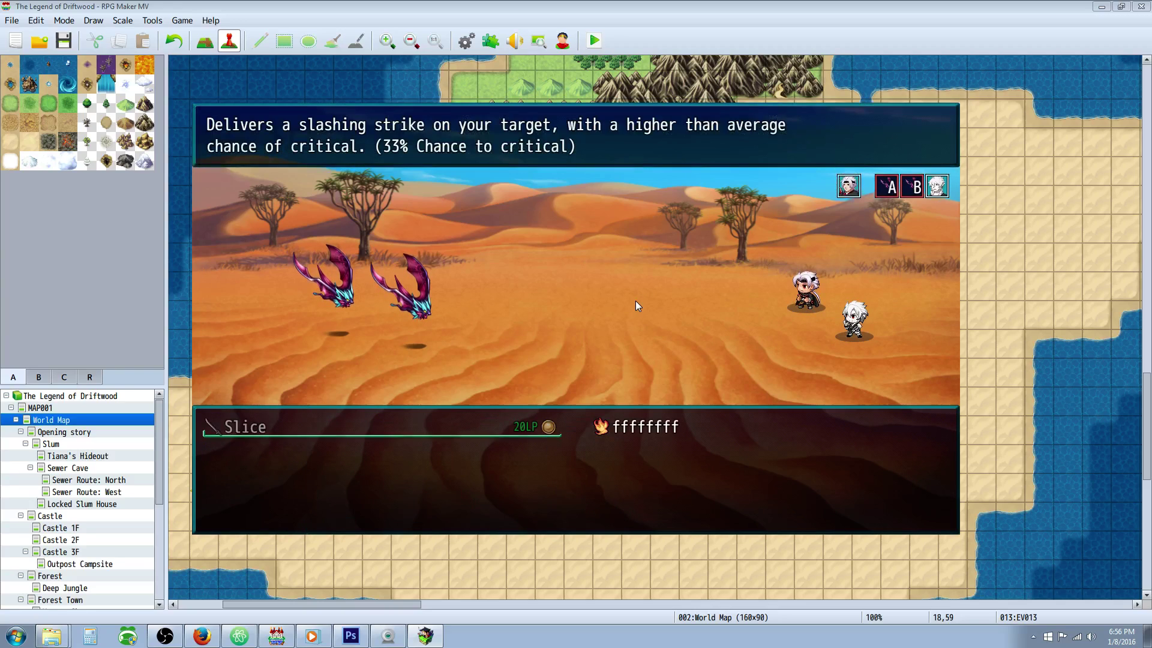
key(Right)
key(Return)
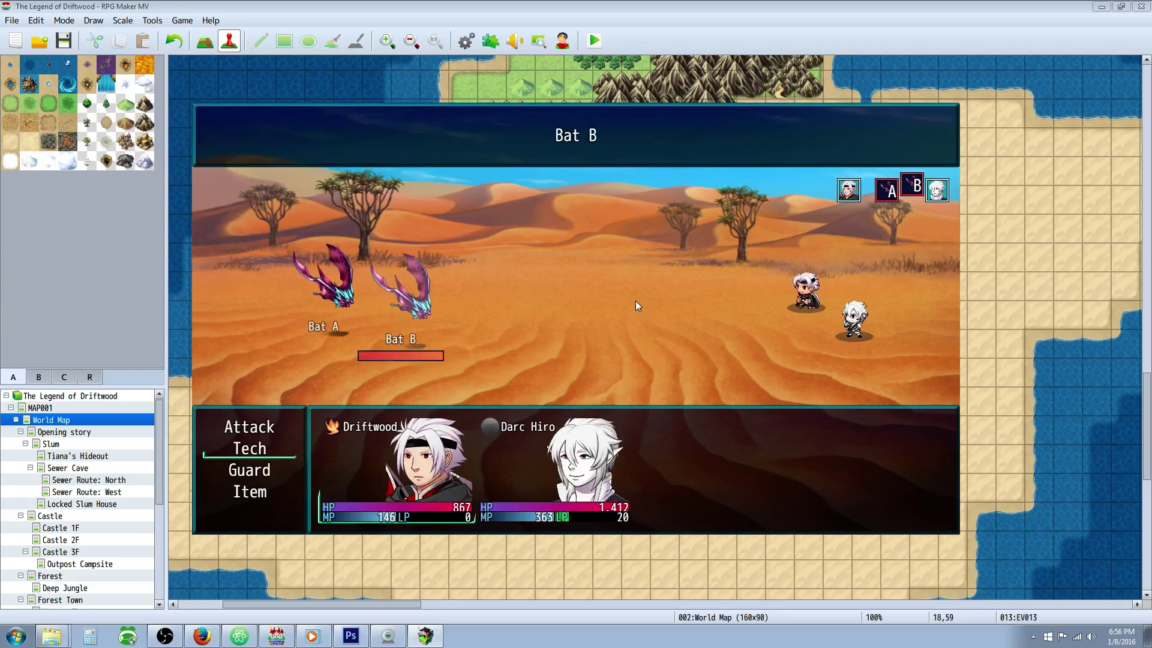
key(Return)
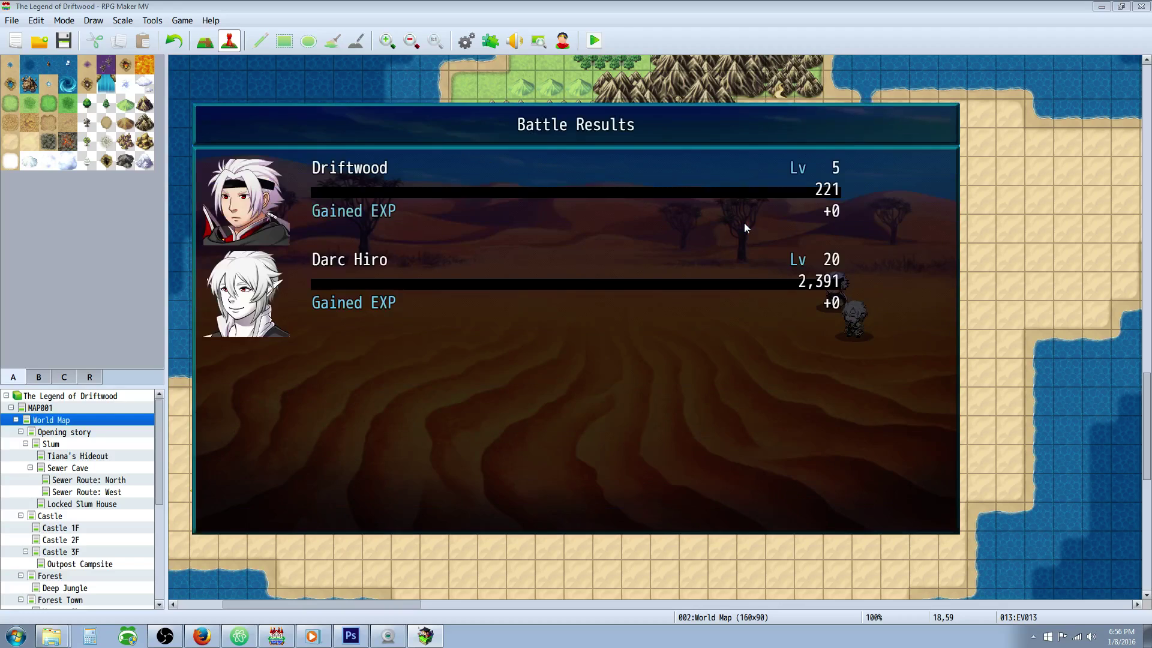
Pass the battle results and inspect Driftwood's Body slot and Hot Rock accessory in Equip.
key(Return)
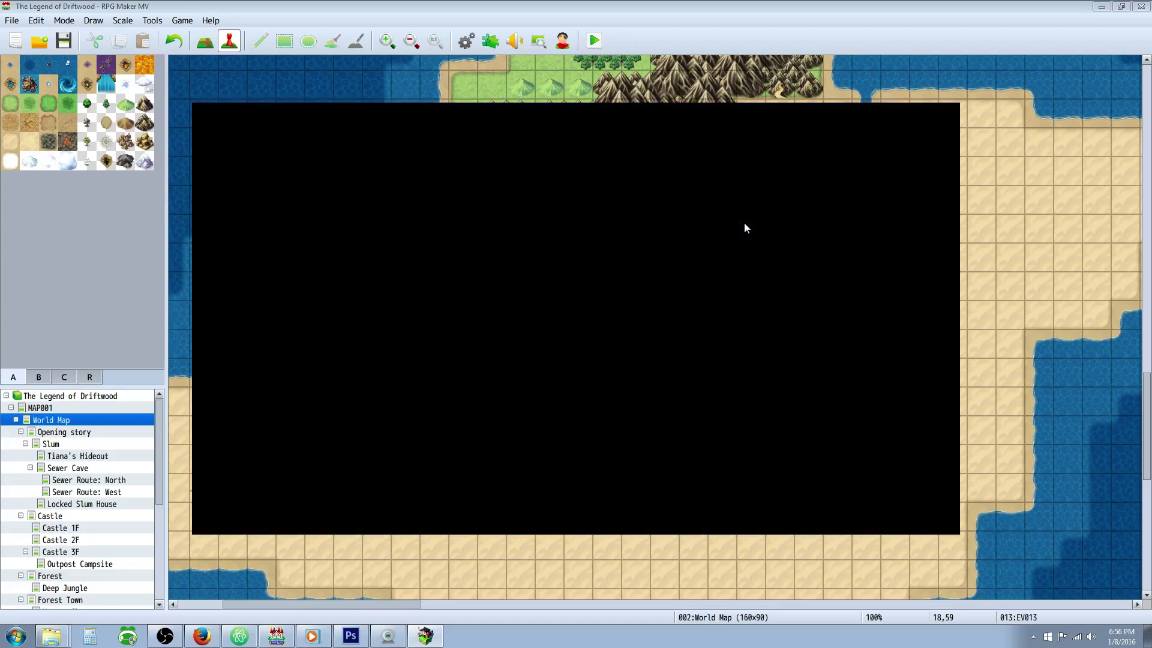
key(Escape)
key(Down)
key(Down)
key(Return)
key(Return)
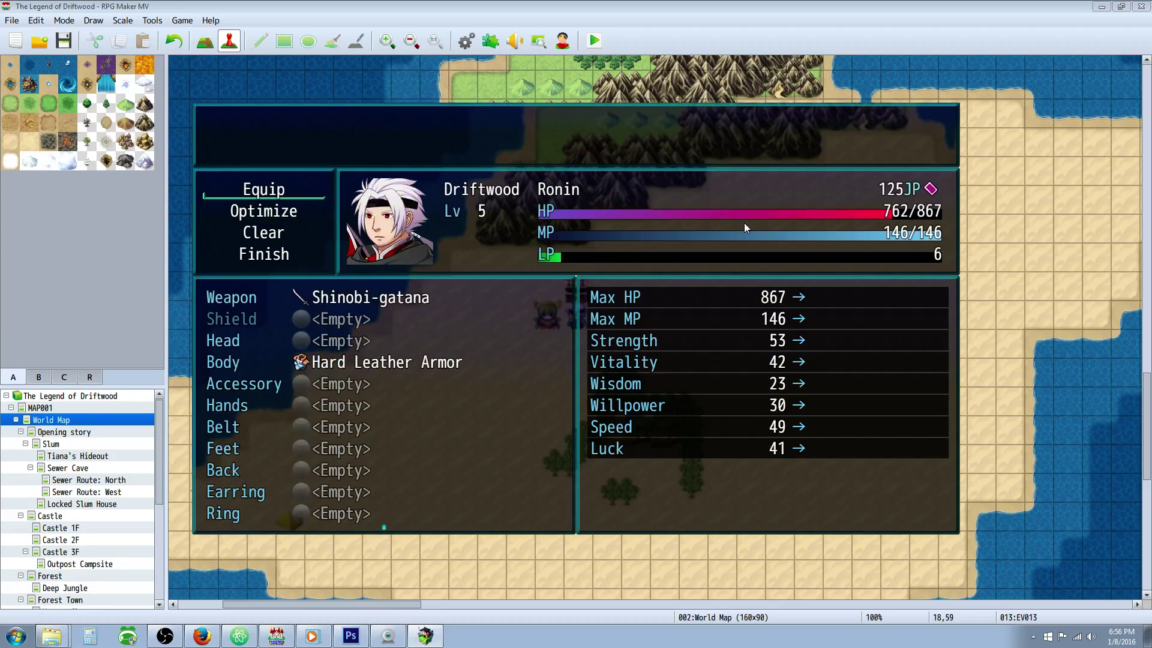
key(Down)
key(Up)
key(Return)
key(Down)
key(Down)
key(Down)
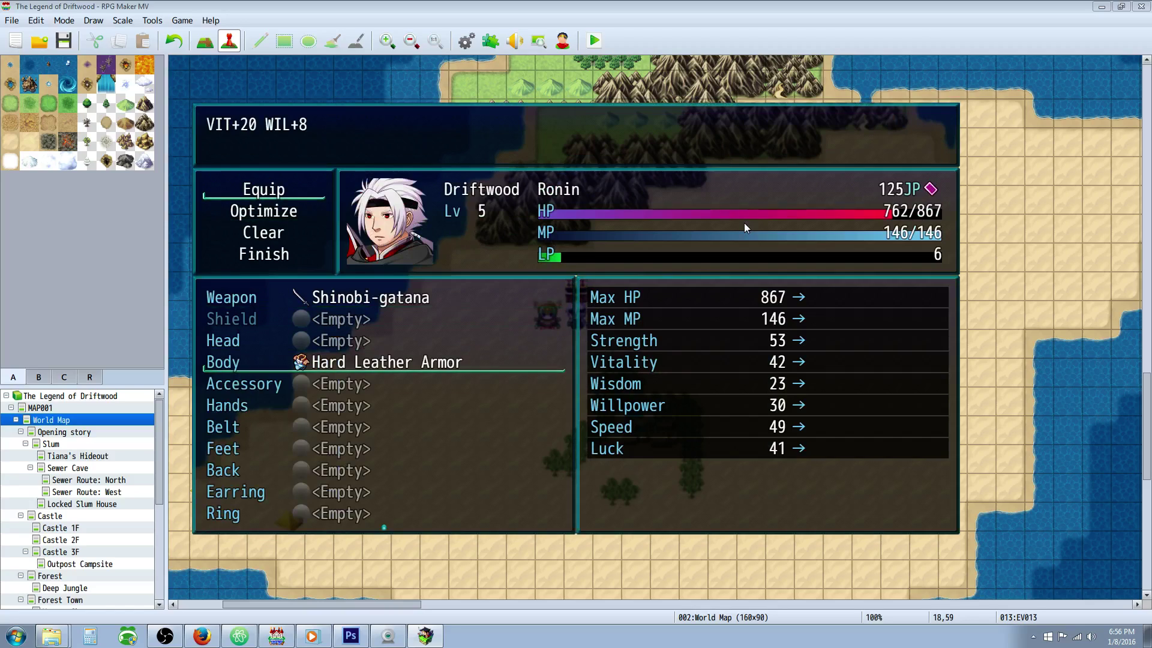
key(Down)
key(Return)
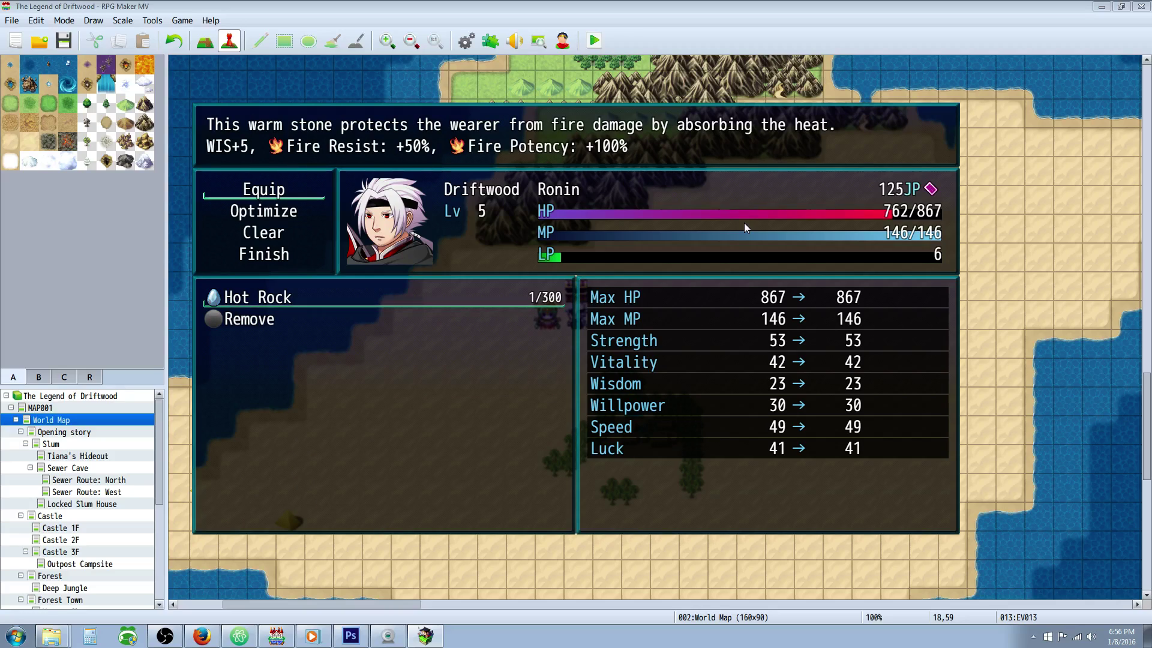
key(Escape)
key(Escape)
key(Escape)
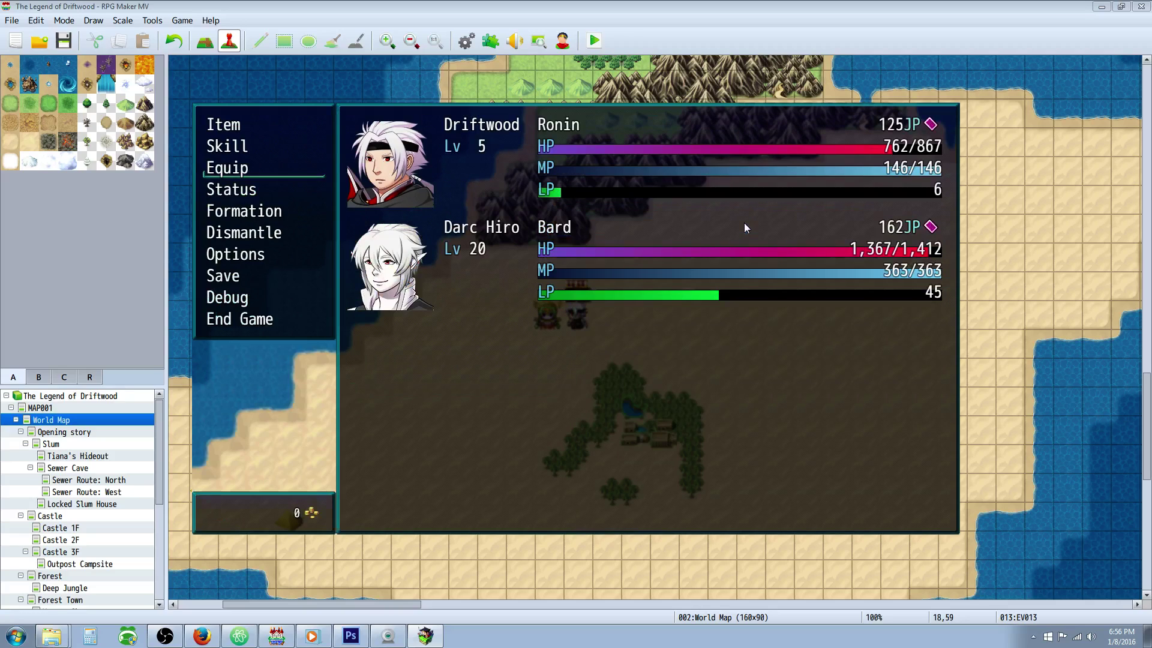
key(Escape)
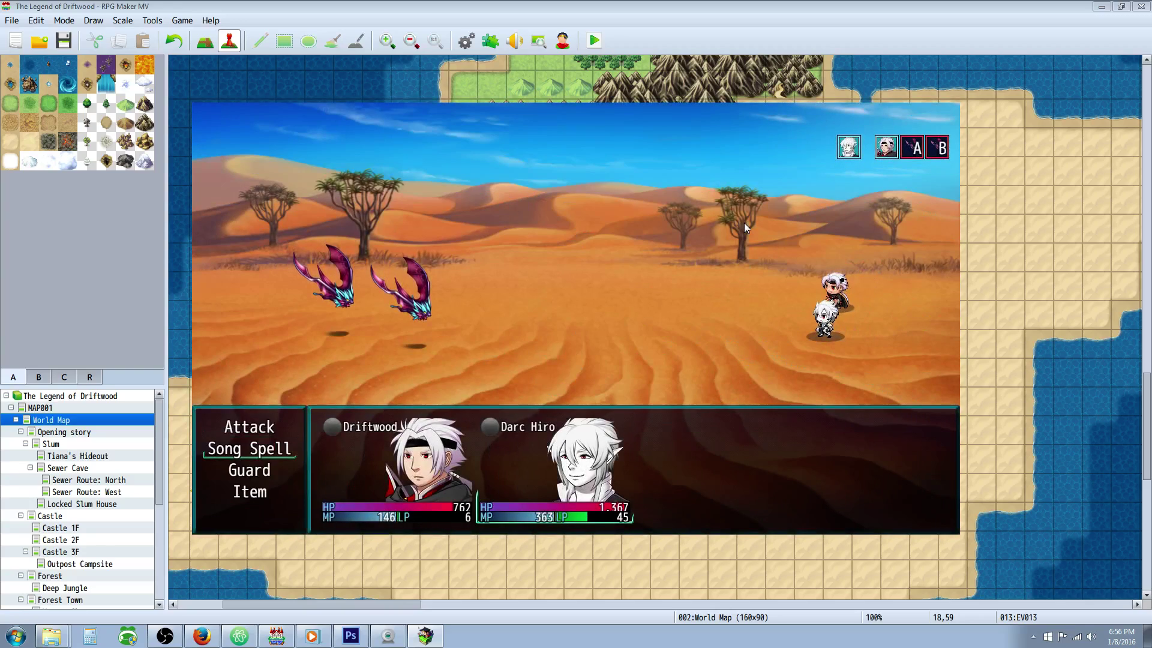
In the next battle, have Darc Hiro guard and Driftwood cast ffffffff.
key(Down)
key(Return)
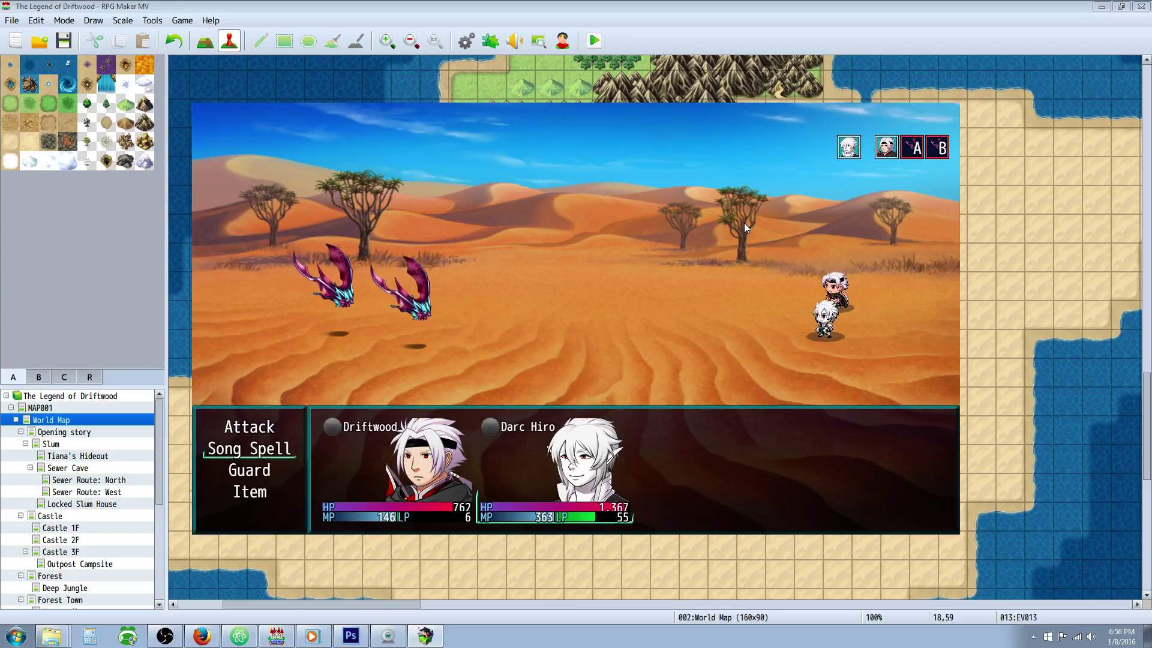
key(Down)
key(Return)
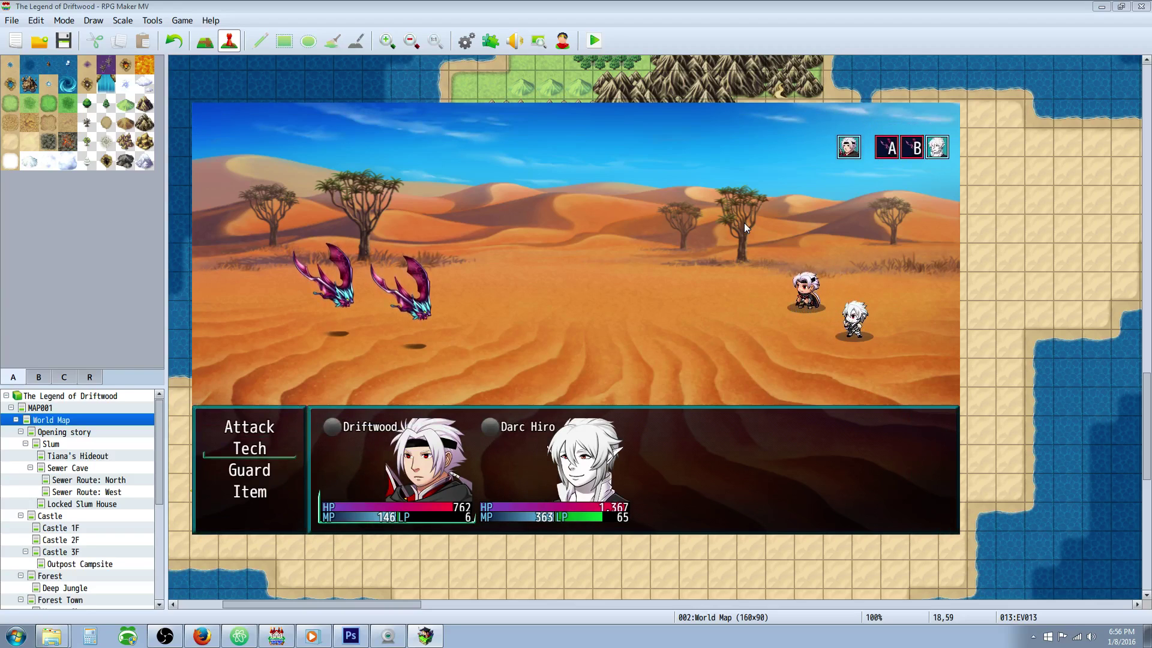
key(Return)
key(Return)
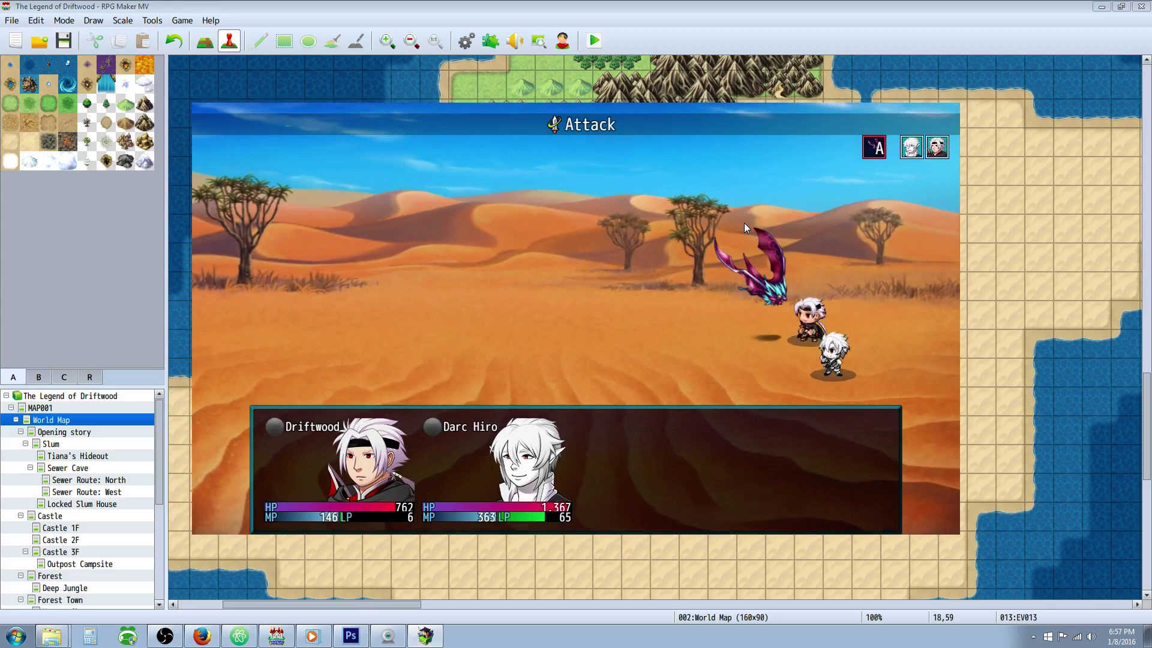
End the playtest and confirm ElementBooster's Combine Multiple Element Boost is still 1.
key(alt+F4)
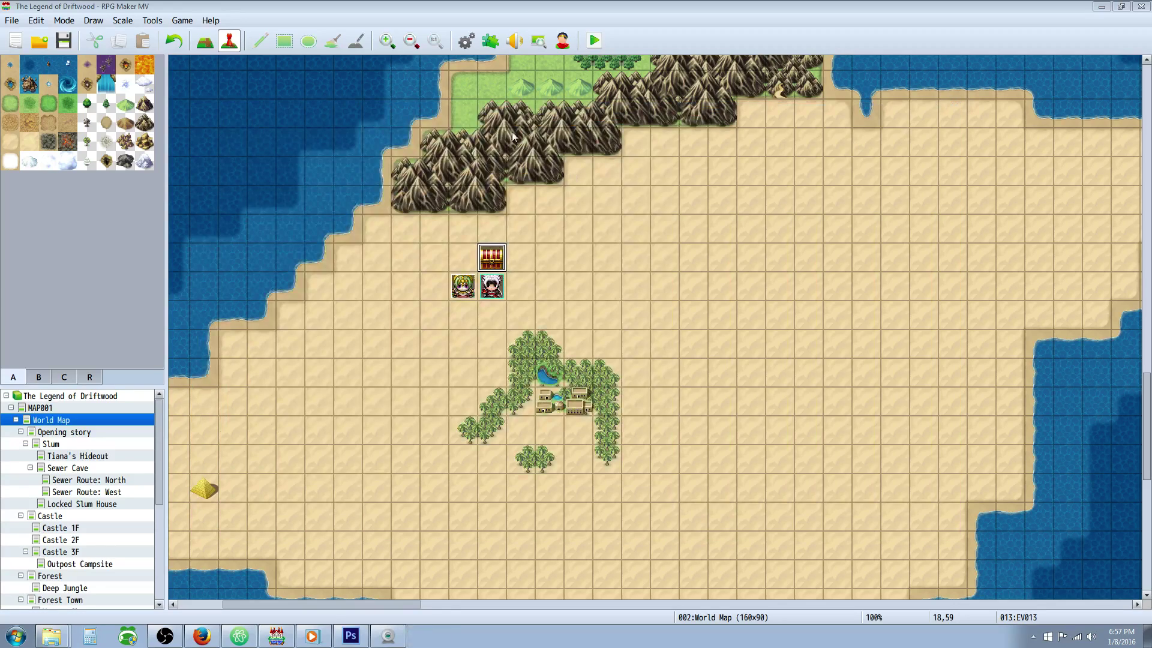
click(490, 40)
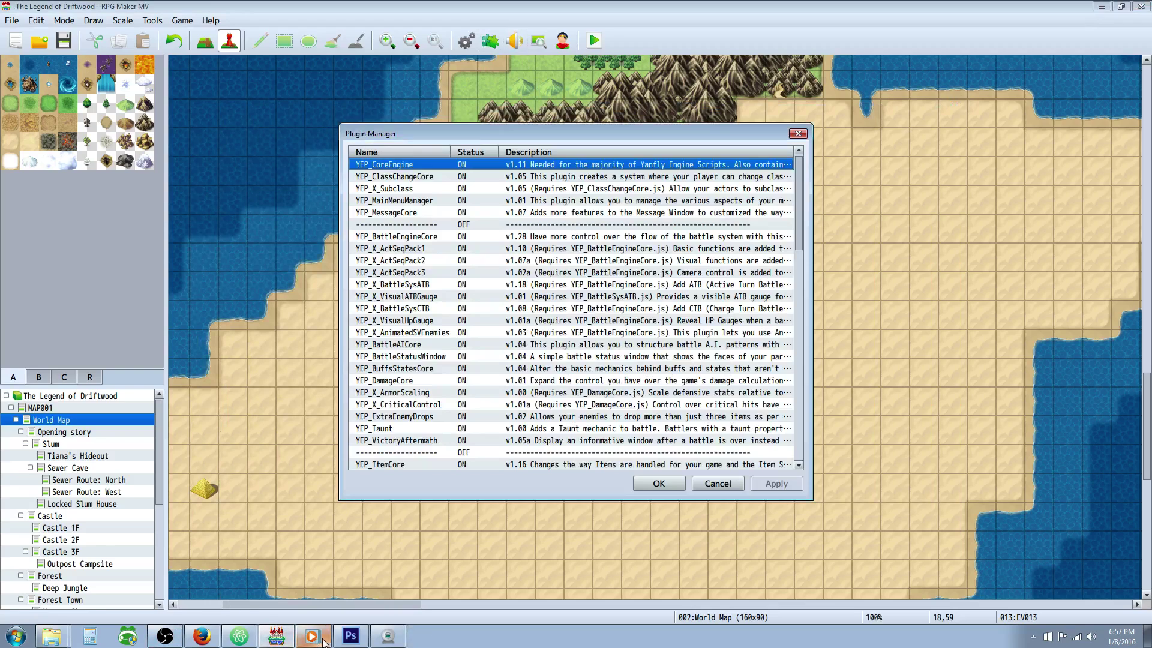
click(510, 278)
scroll(498, 283, down, 5)
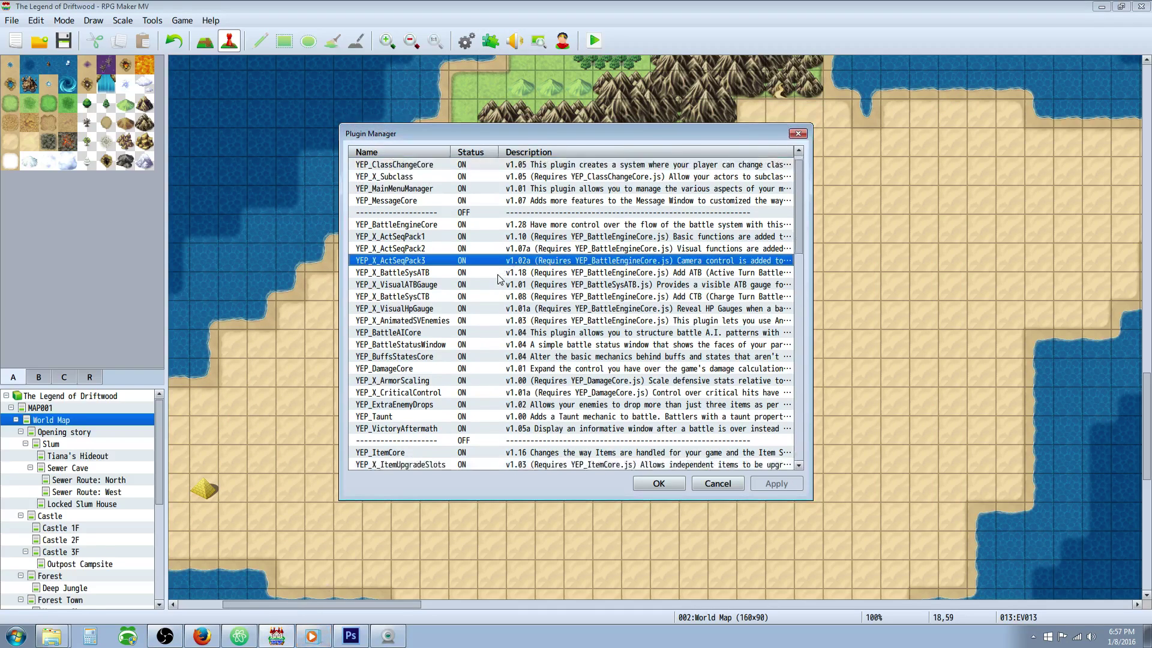
scroll(477, 354, down, 5)
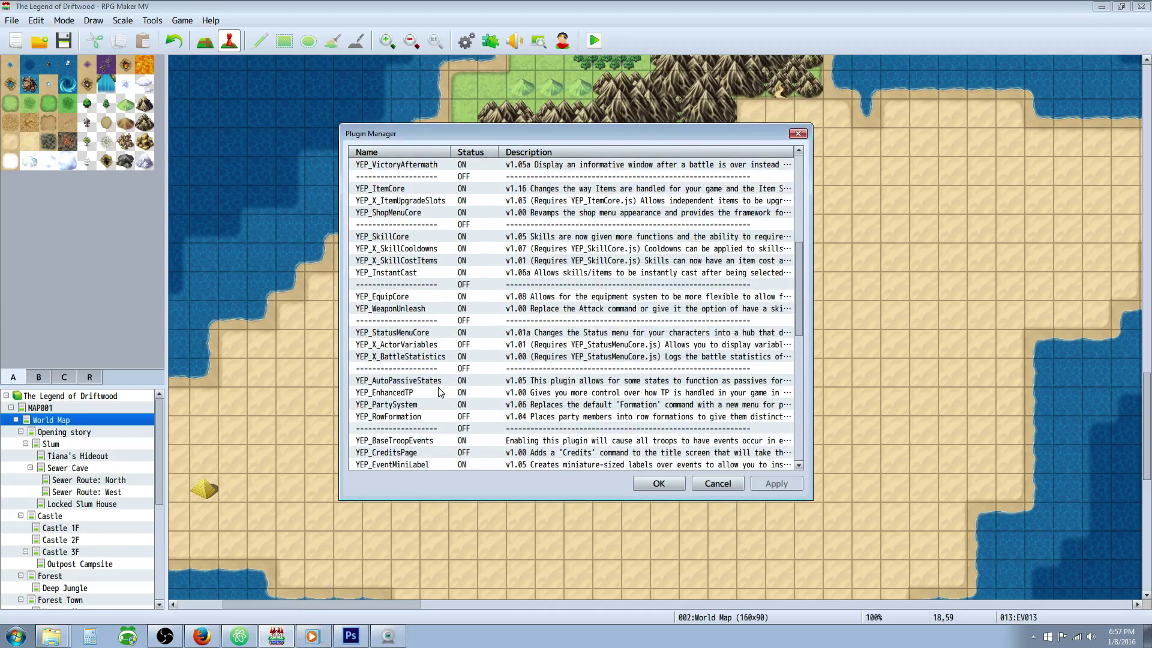
scroll(428, 353, down, 10)
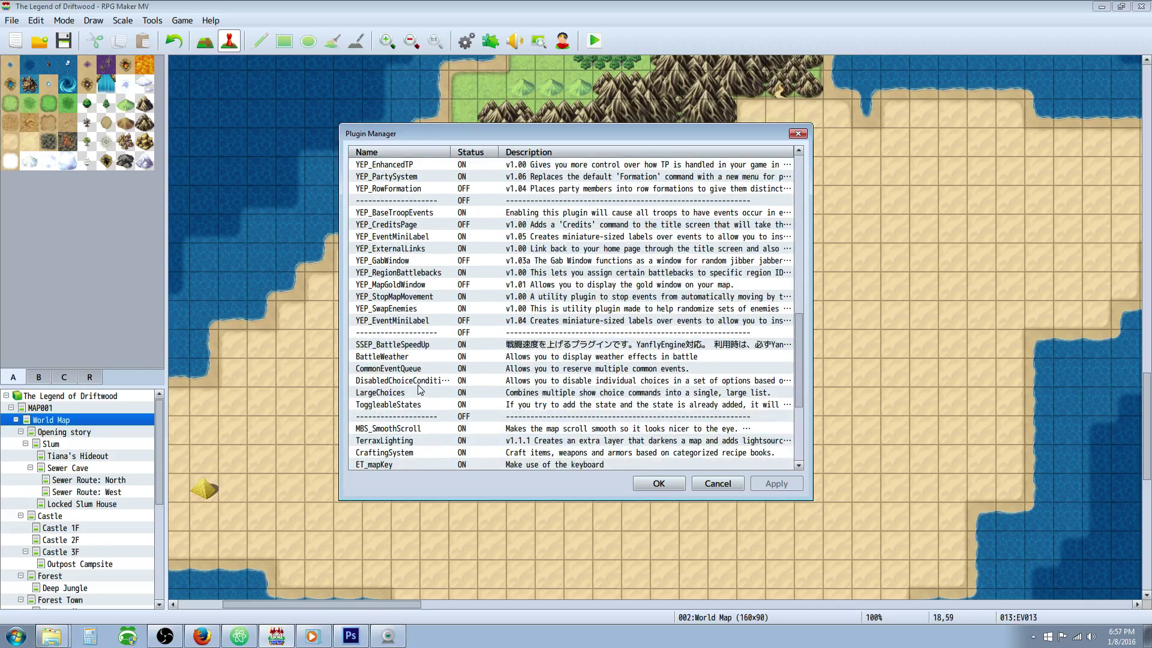
scroll(415, 411, down, 1)
double_click(419, 395)
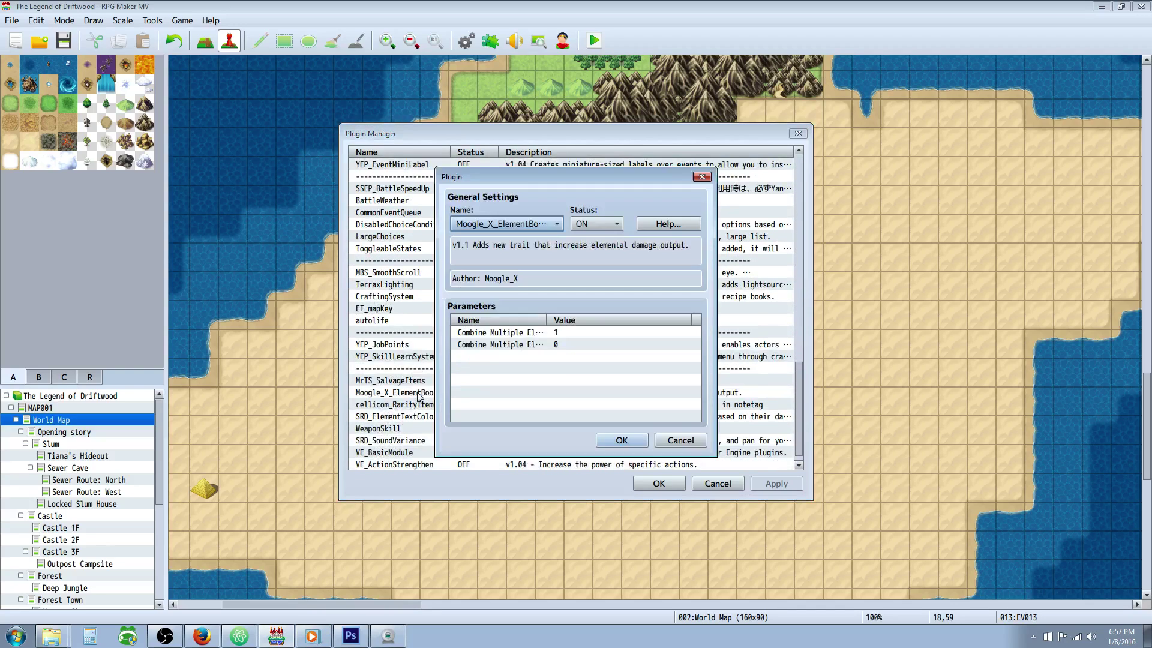
drag(547, 325, 610, 324)
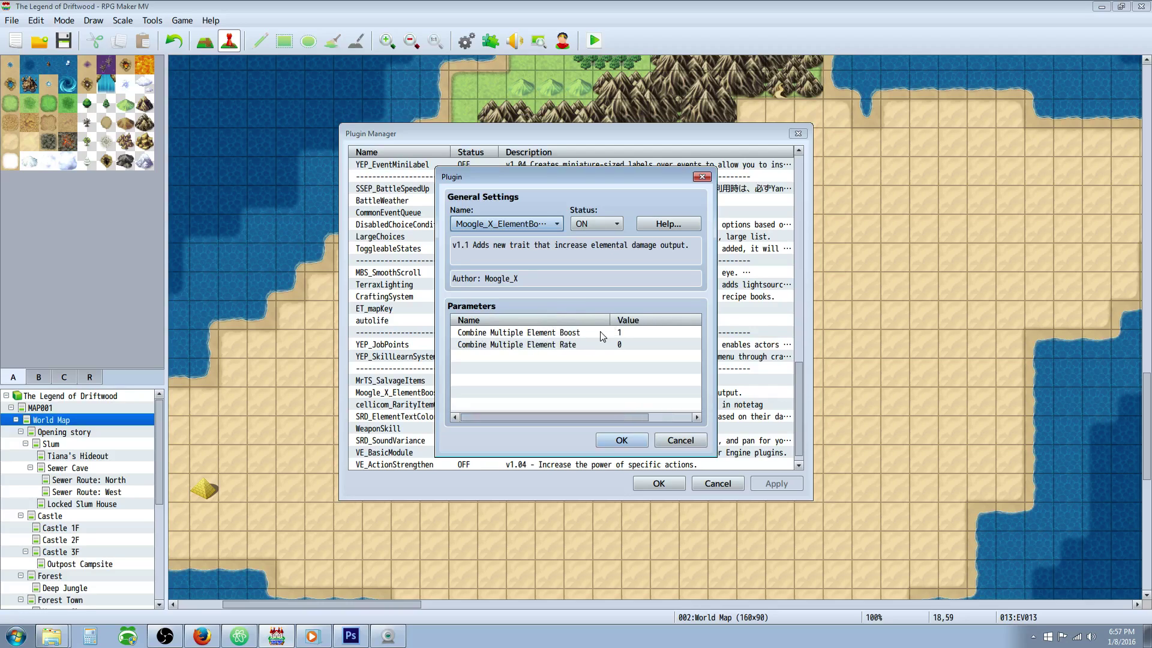
click(621, 440)
Close Plugin Manager and copy Hot Rock's <Element Boost 2: 200%> note in Armors.
click(658, 484)
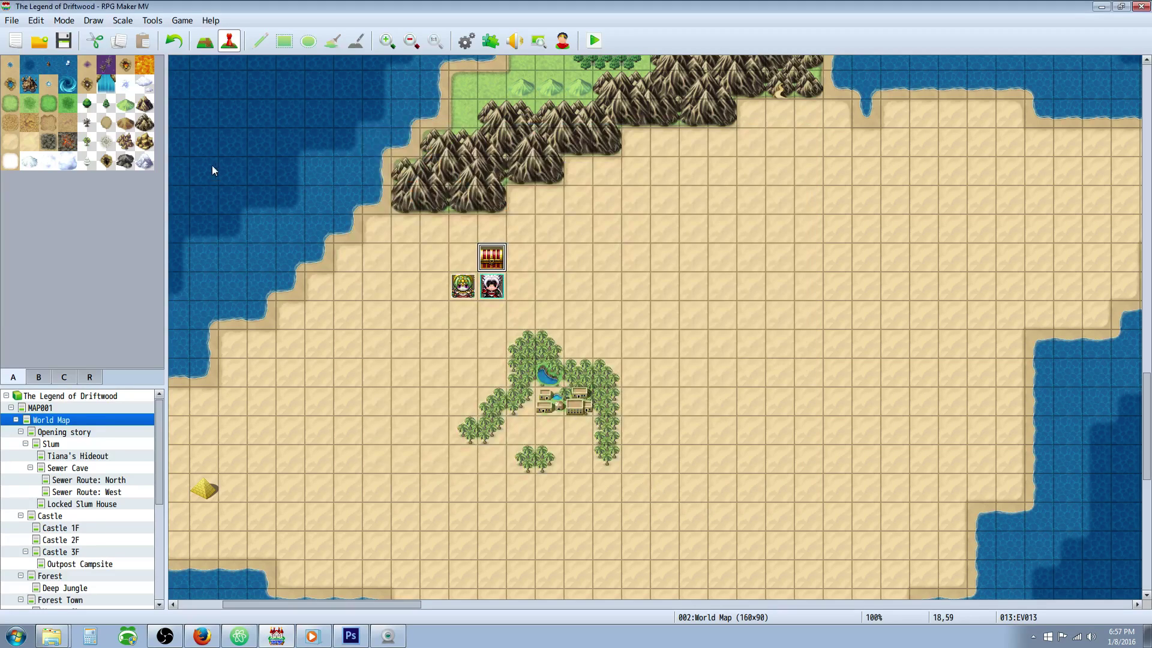
key(F9)
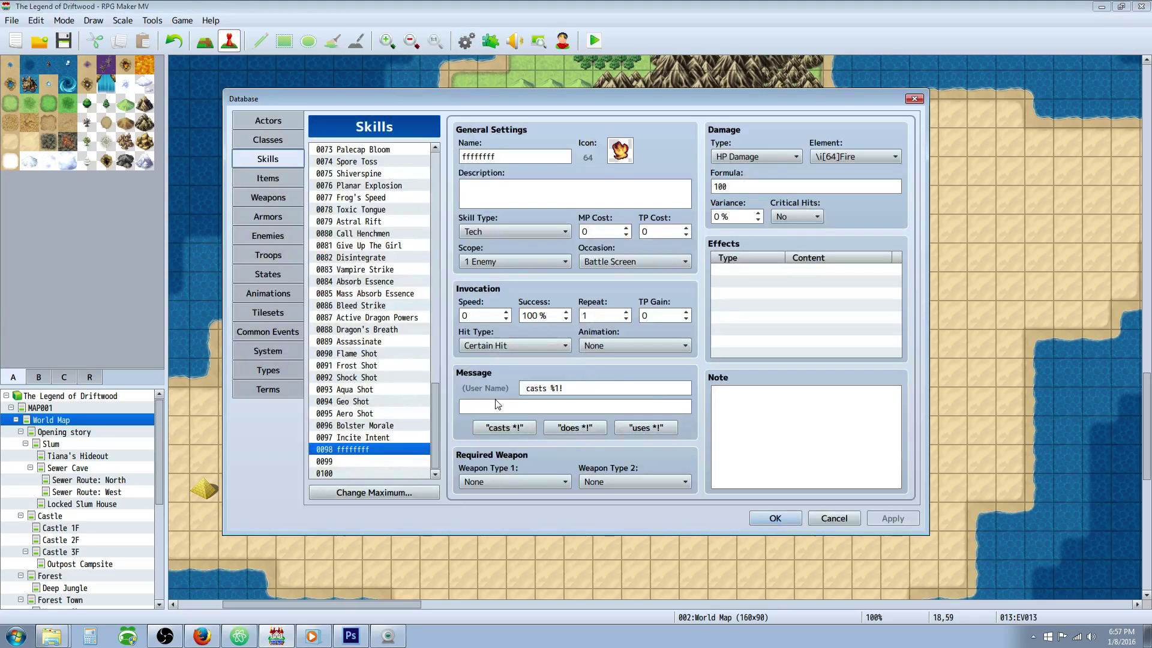
click(273, 217)
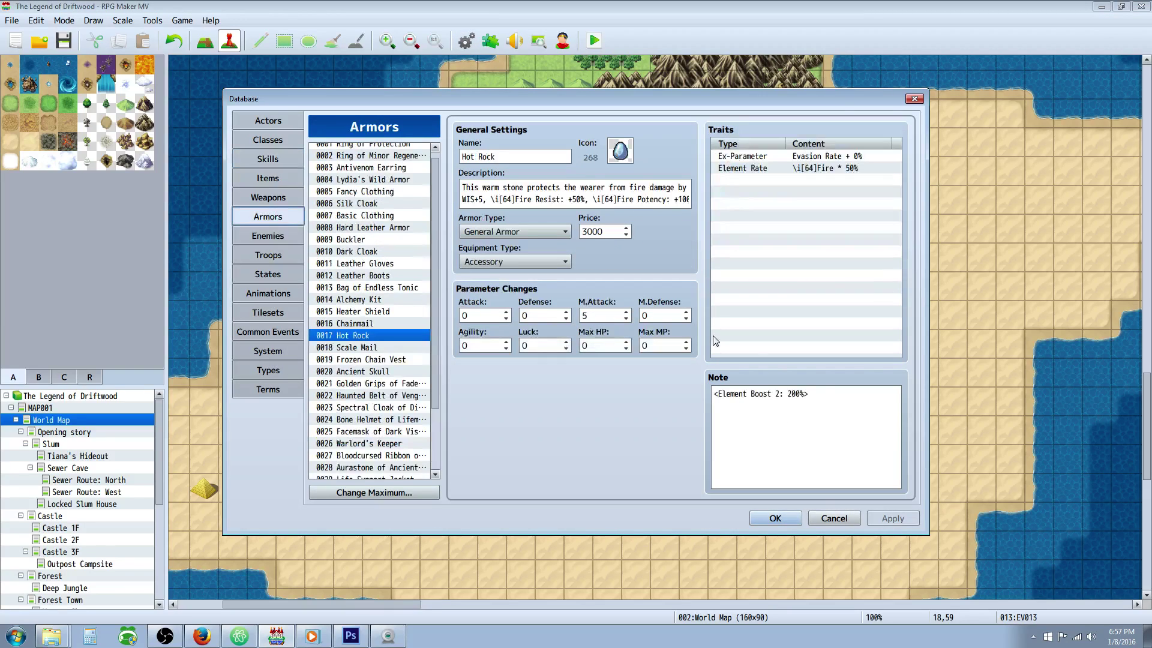
triple_click(829, 397)
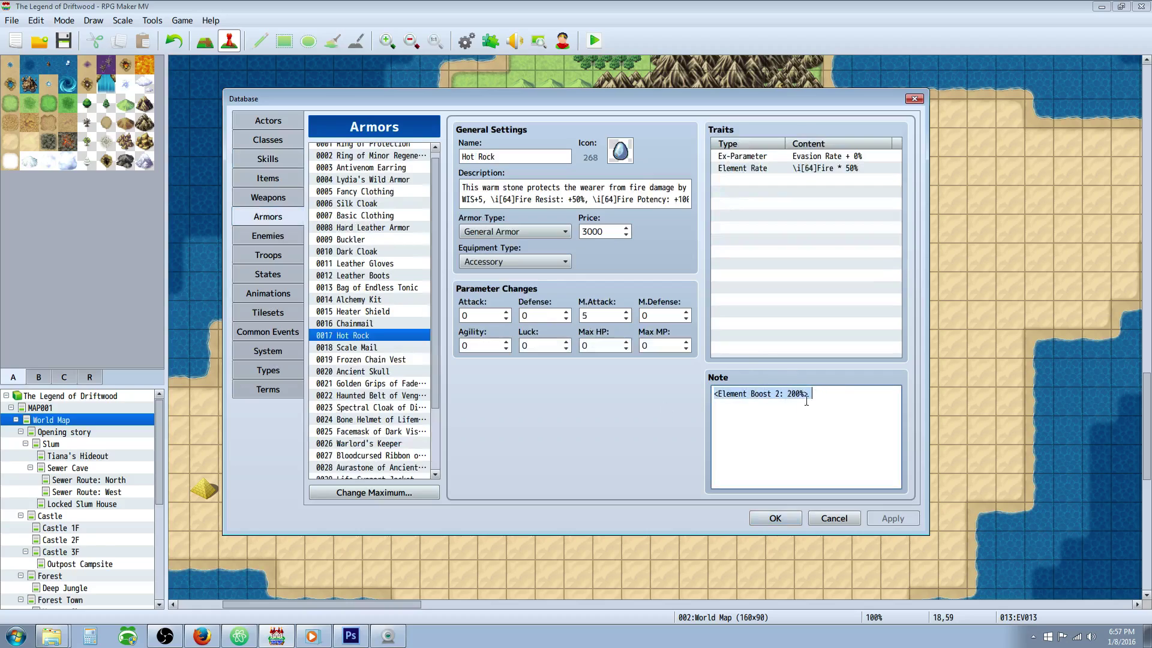
key(ctrl+a)
key(ctrl+c)
Paste the note into Hard Leather Armor's Note field and save the Database.
click(412, 192)
scroll(412, 194, up, 1)
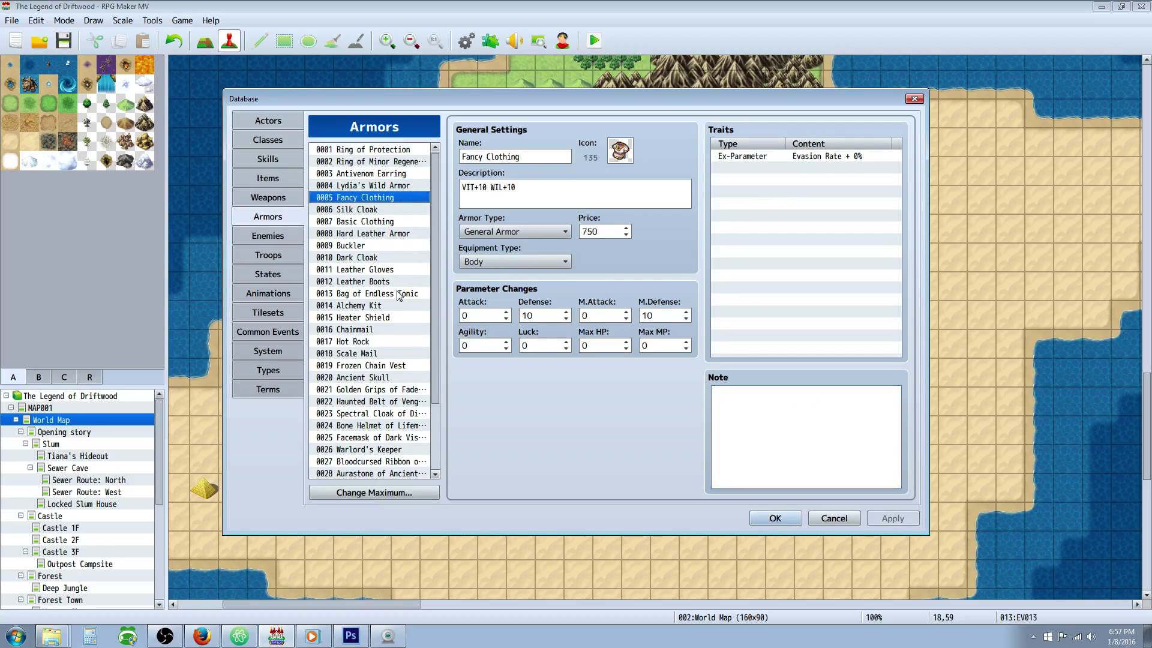
scroll(393, 280, down, 2)
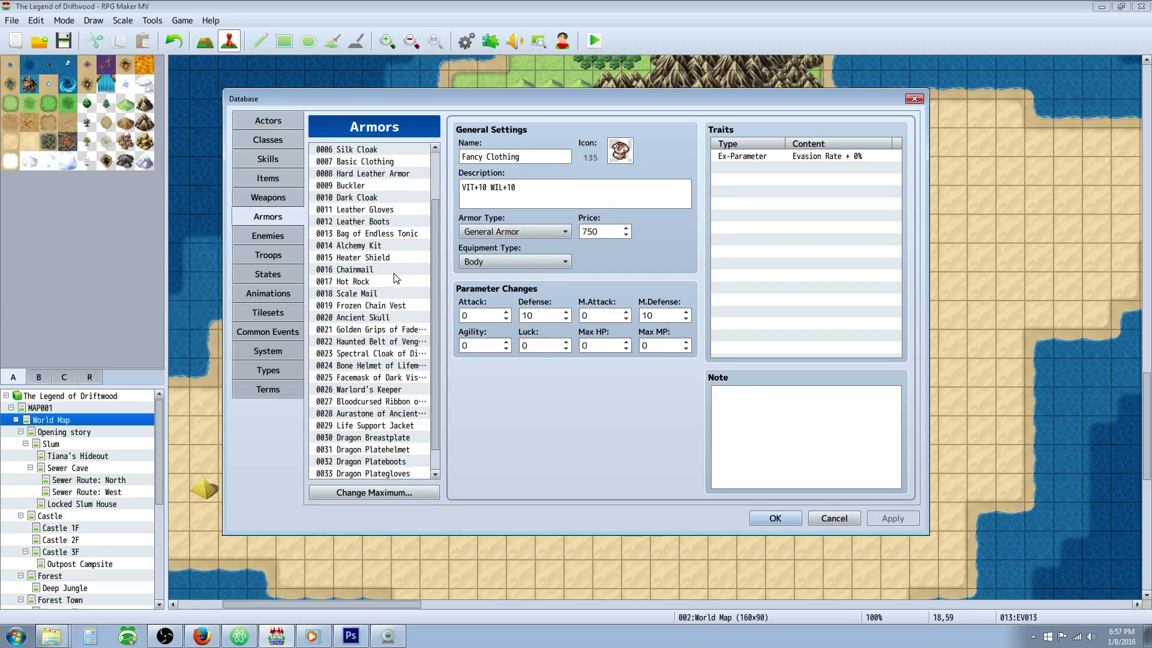
scroll(395, 277, up, 1)
click(389, 210)
click(804, 432)
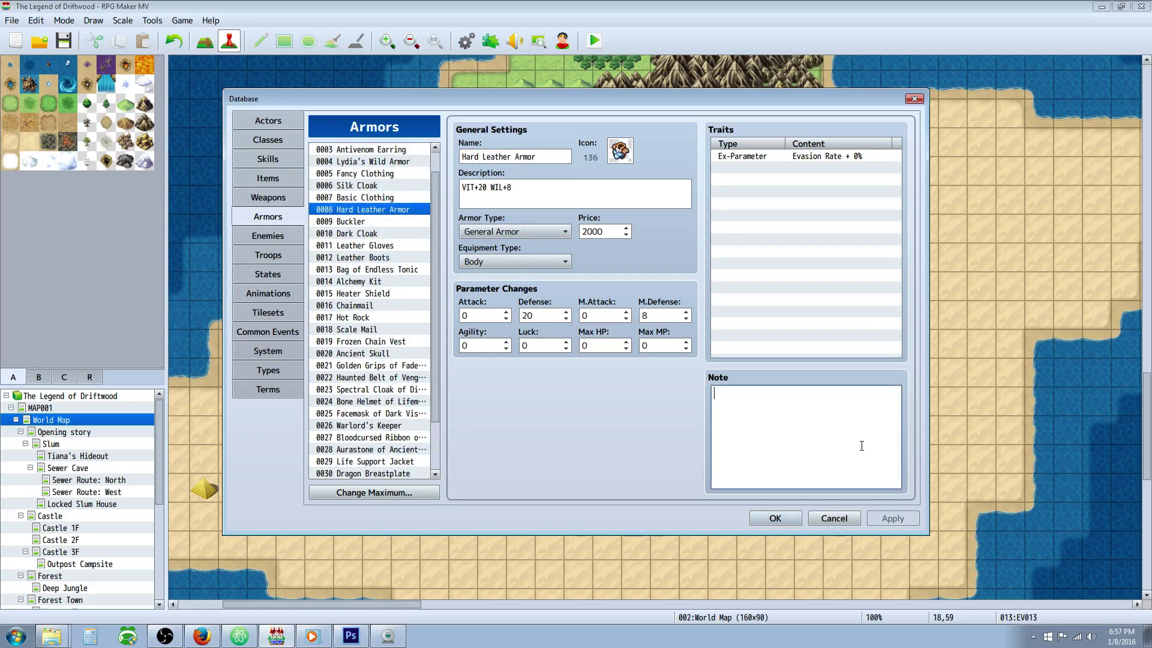
key(ctrl+v)
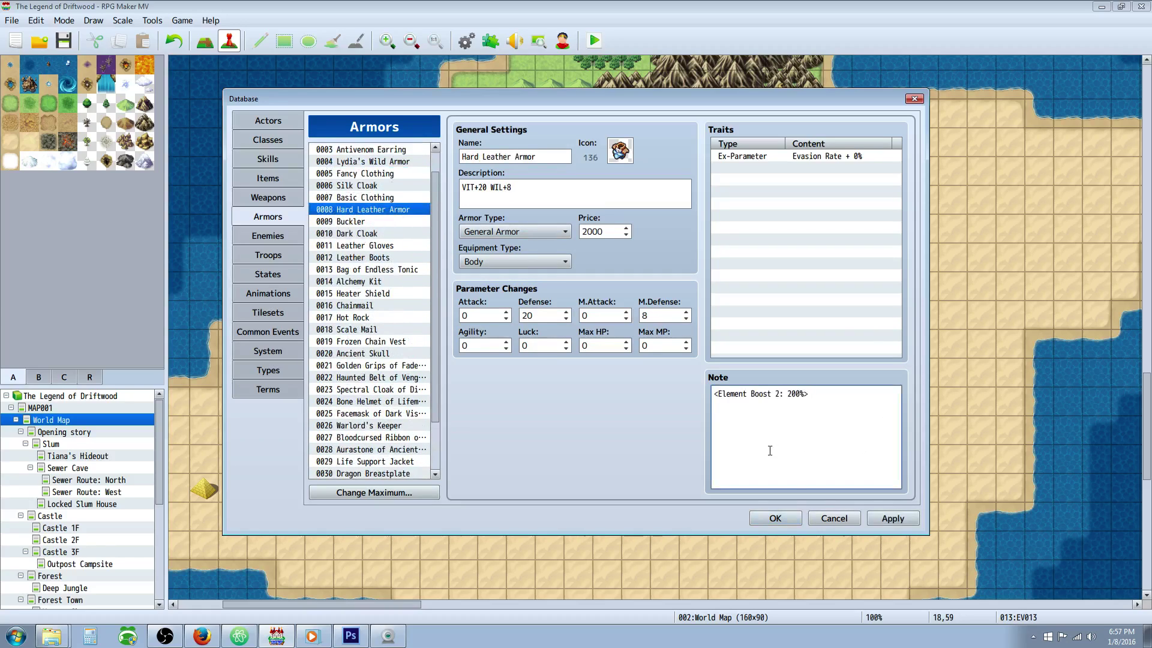
click(787, 519)
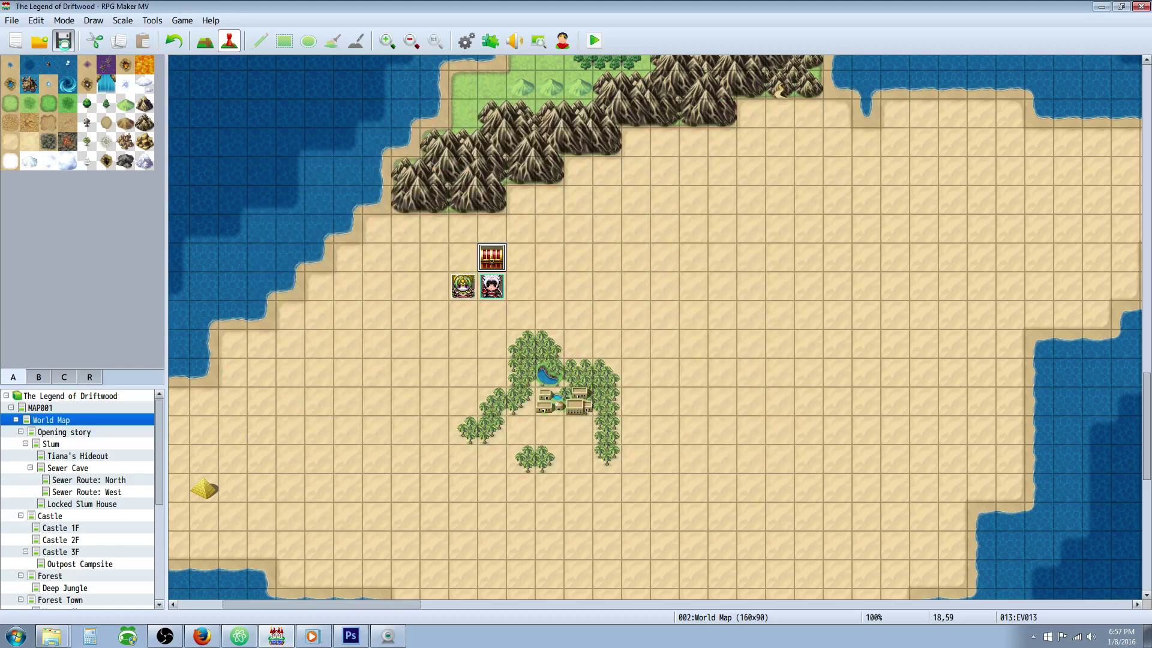
Save the project, playtest a new game, and collect the Hot Rock from the chest.
click(63, 41)
click(593, 42)
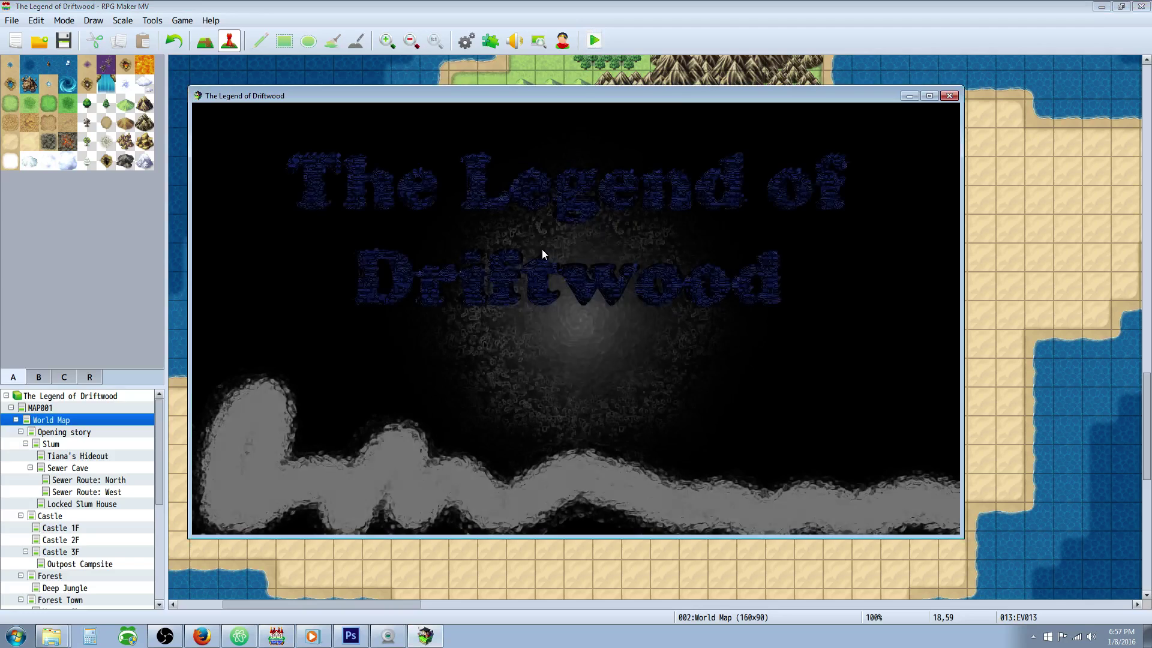
click(575, 394)
click(575, 393)
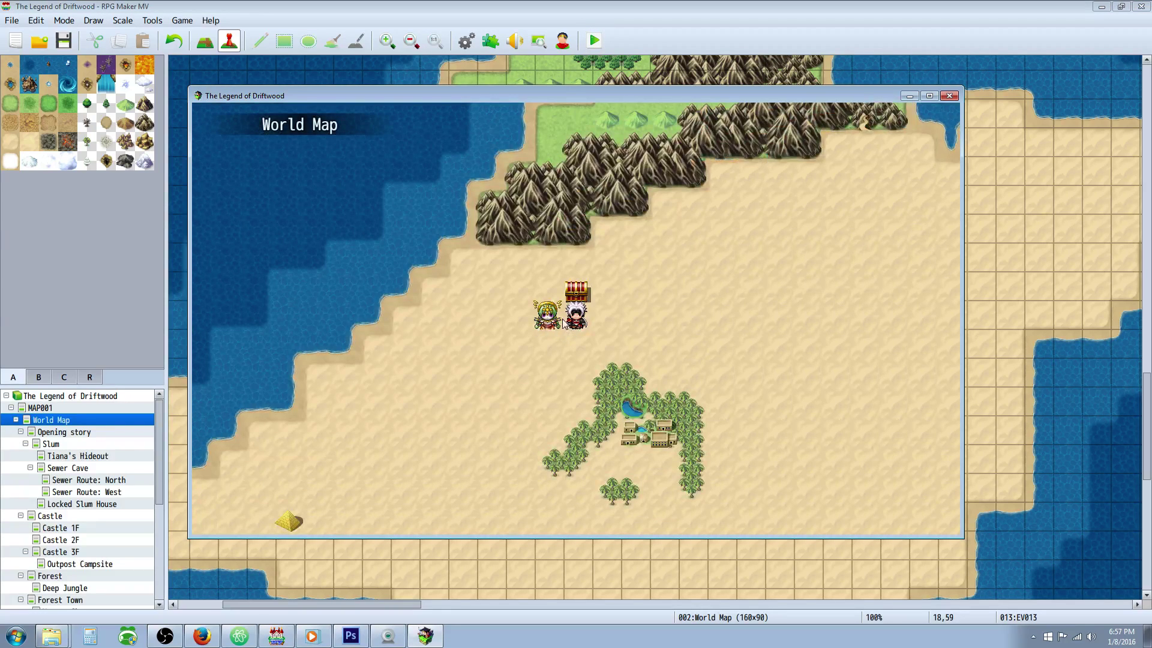
click(577, 291)
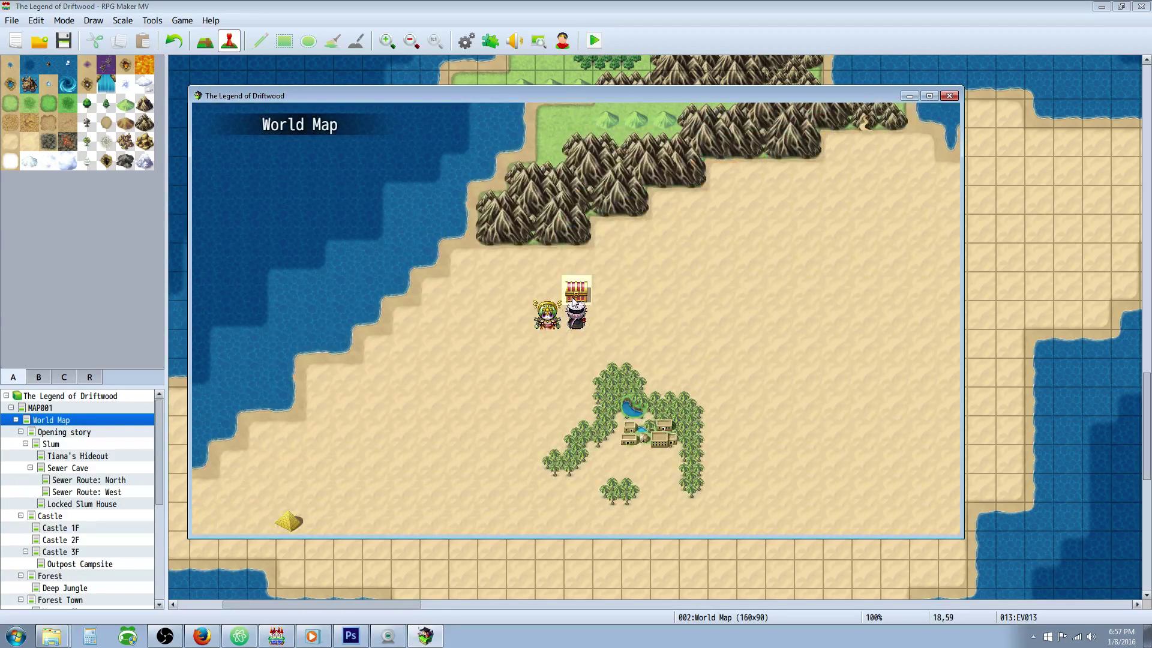
click(542, 395)
Equip Hot Rock as Driftwood's accessory from the game menu.
key(Escape)
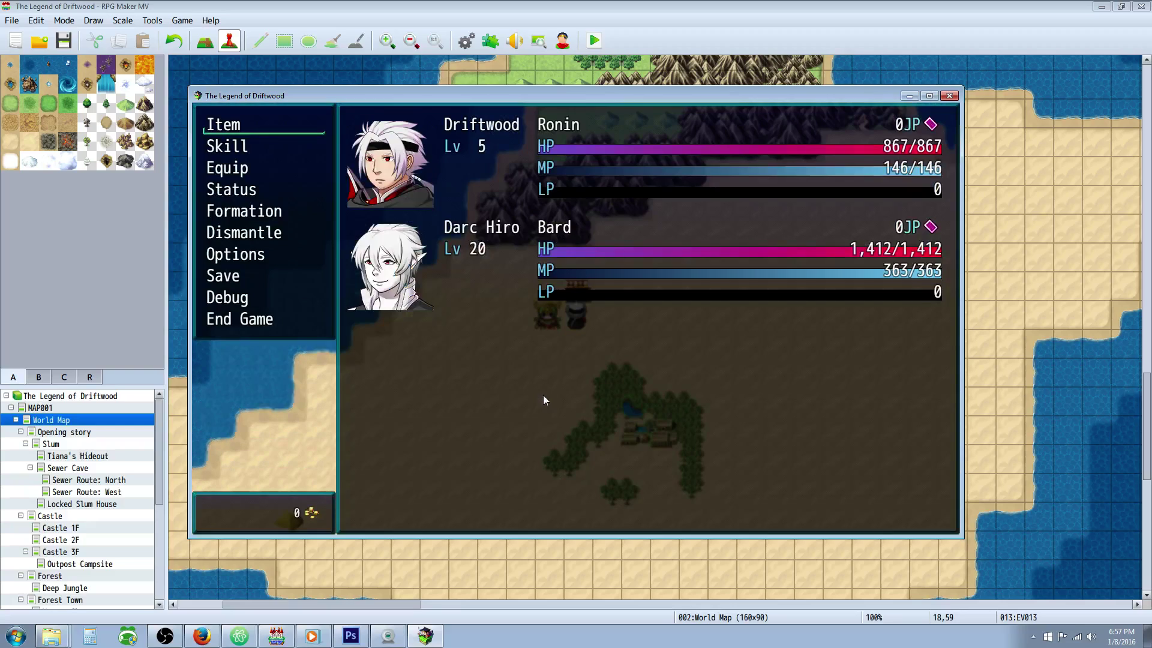
key(Down)
key(Down)
key(Return)
key(Return)
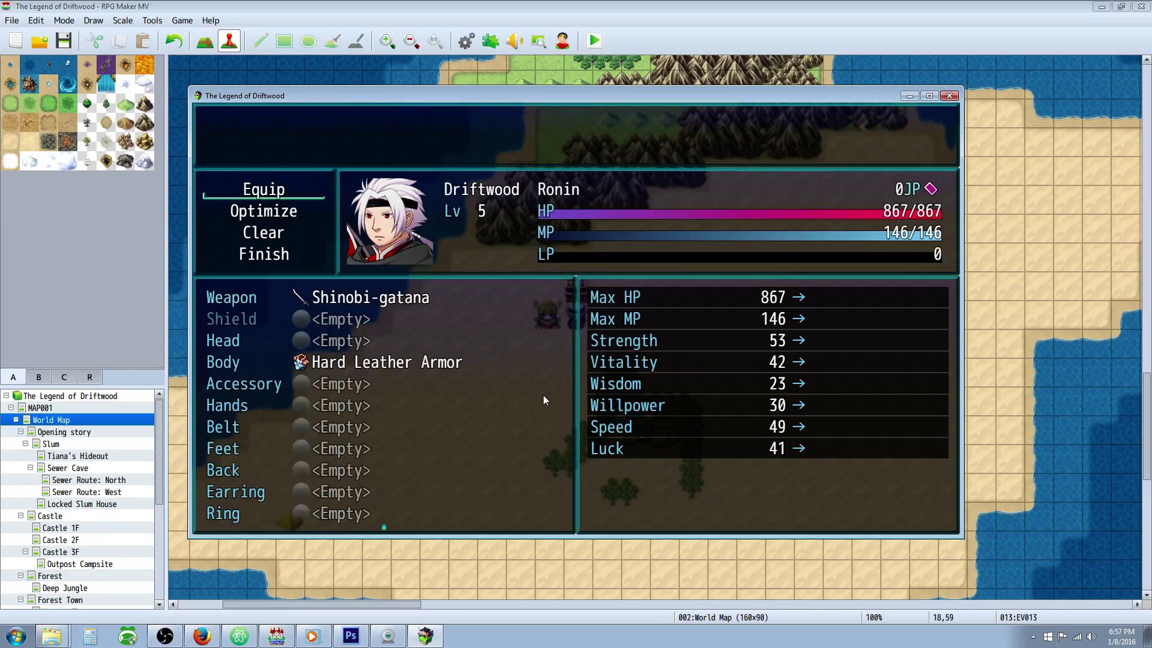
key(Down)
key(Up)
key(Return)
key(Down)
key(Down)
key(Down)
key(Down)
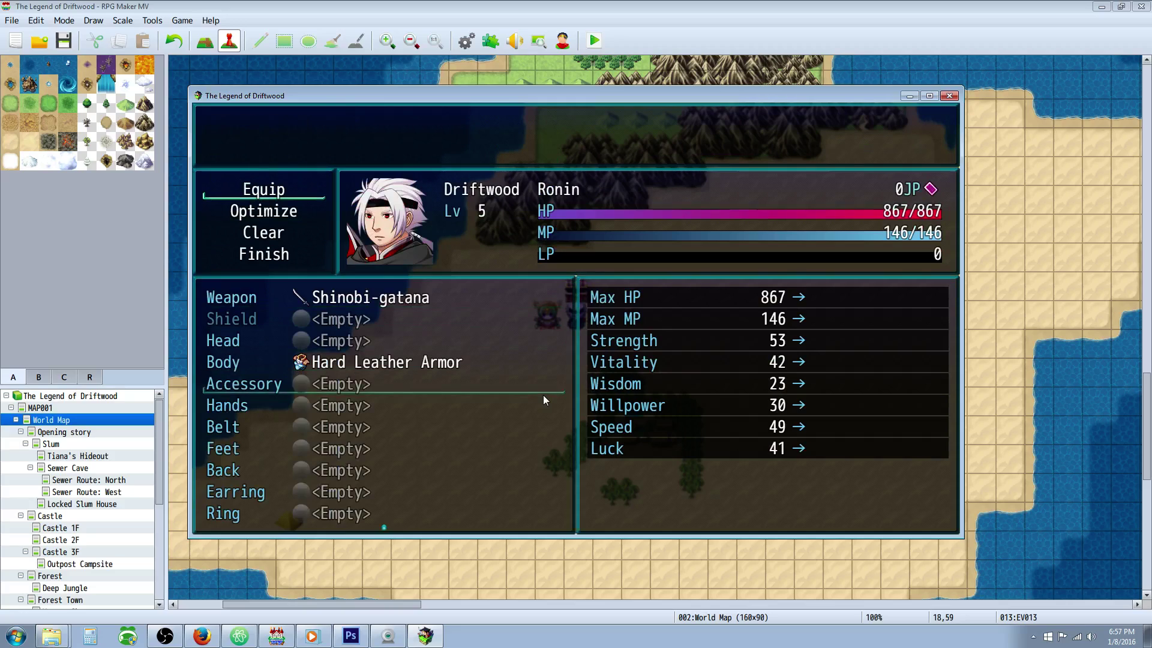
key(Return)
key(Return)
key(Escape)
key(Escape)
key(Escape)
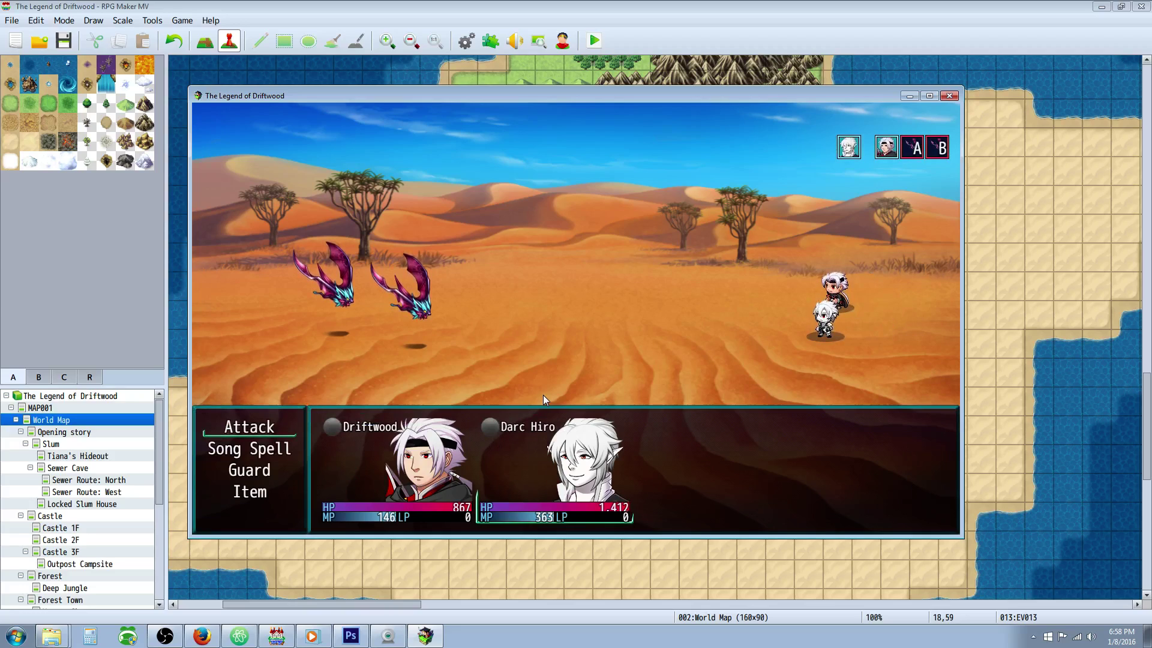
Guard, cast ffffffff on Bat B in battle, then close the playtest window.
key(Down)
key(Down)
key(Return)
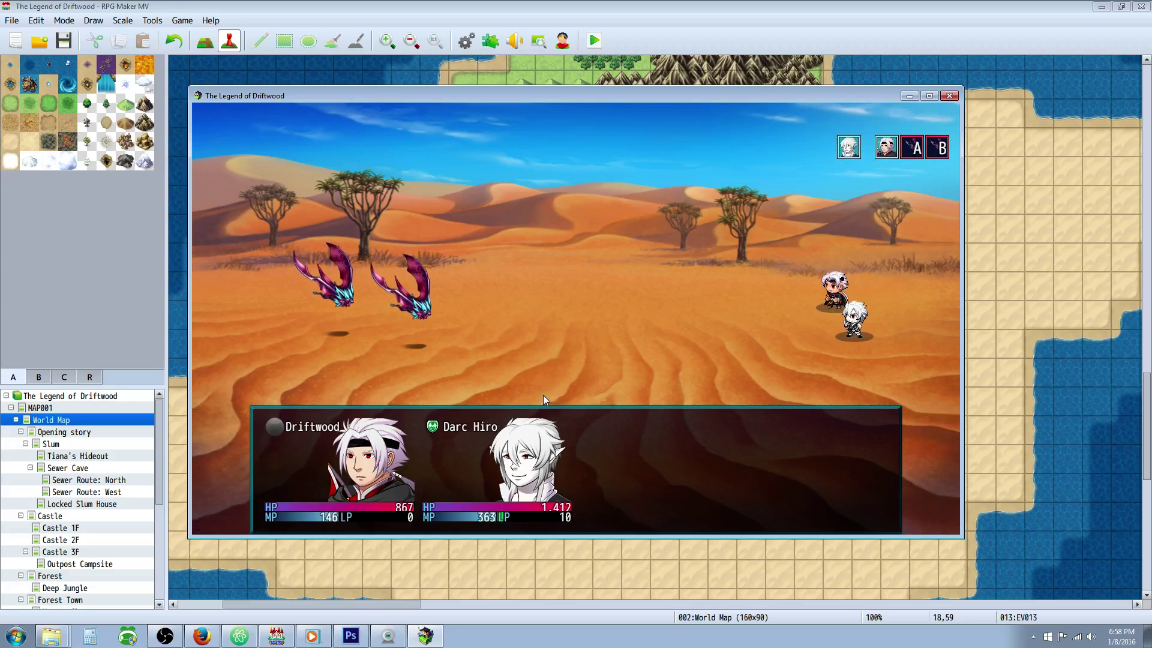
key(Return)
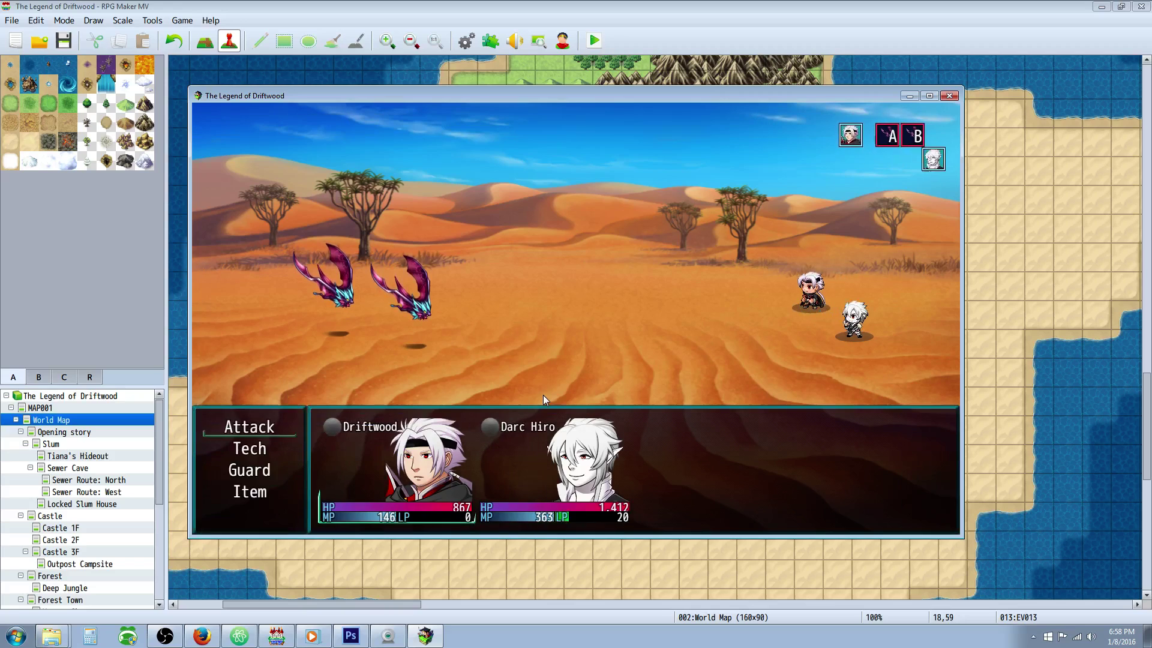
key(Down)
key(Return)
key(Right)
key(Return)
key(Return)
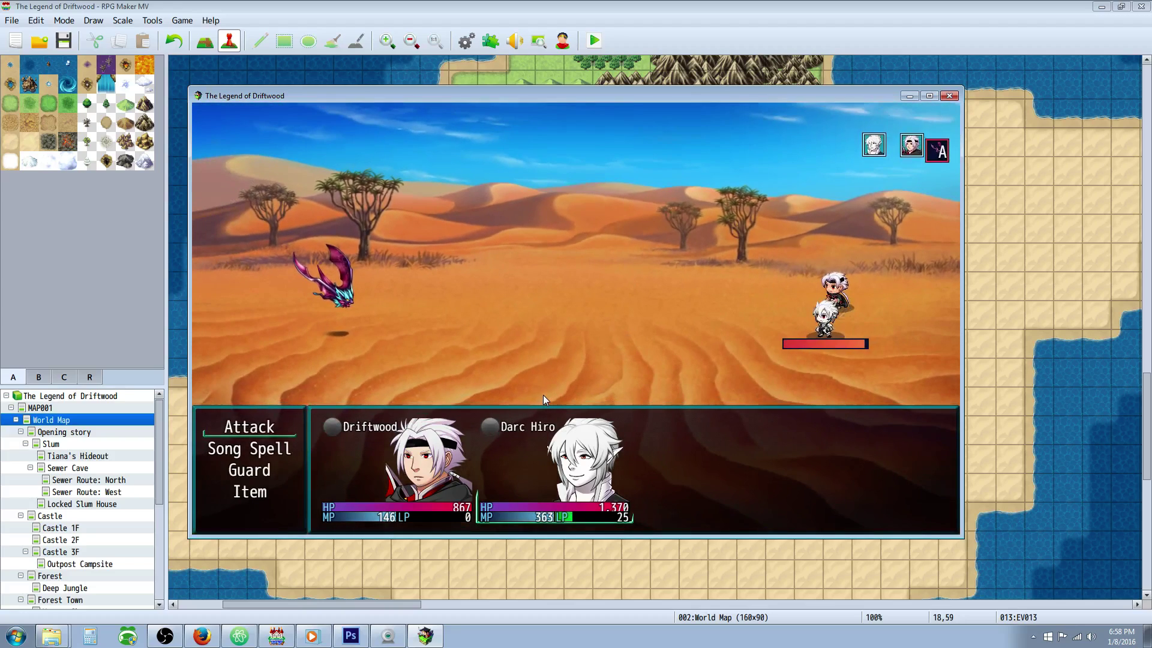
click(950, 96)
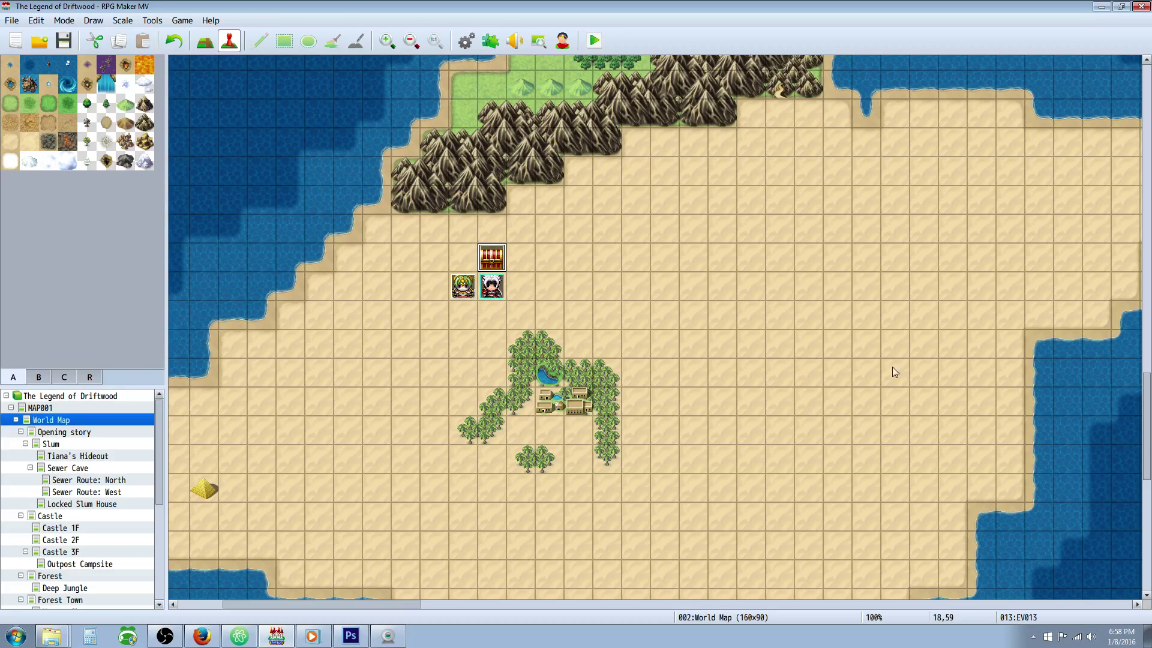
mouse_move(1147, 431)
mouse_down()
mouse_move(1132, 171)
mouse_move(1124, 214)
mouse_move(1124, 203)
mouse_move(1144, 441)
mouse_up()
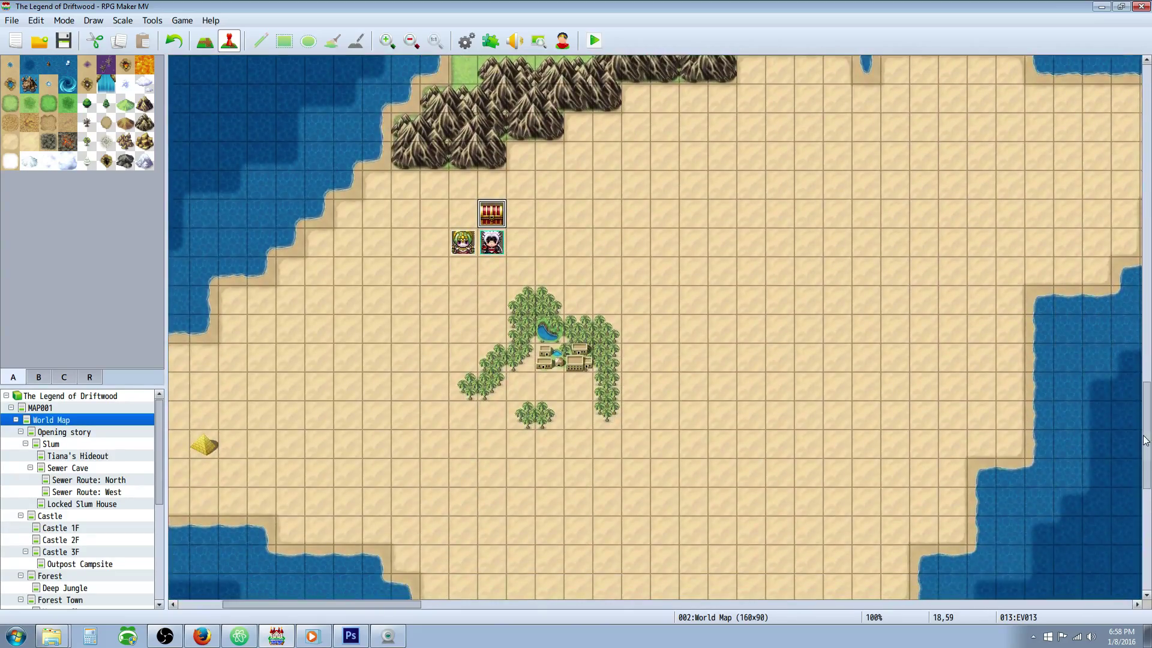
click(466, 41)
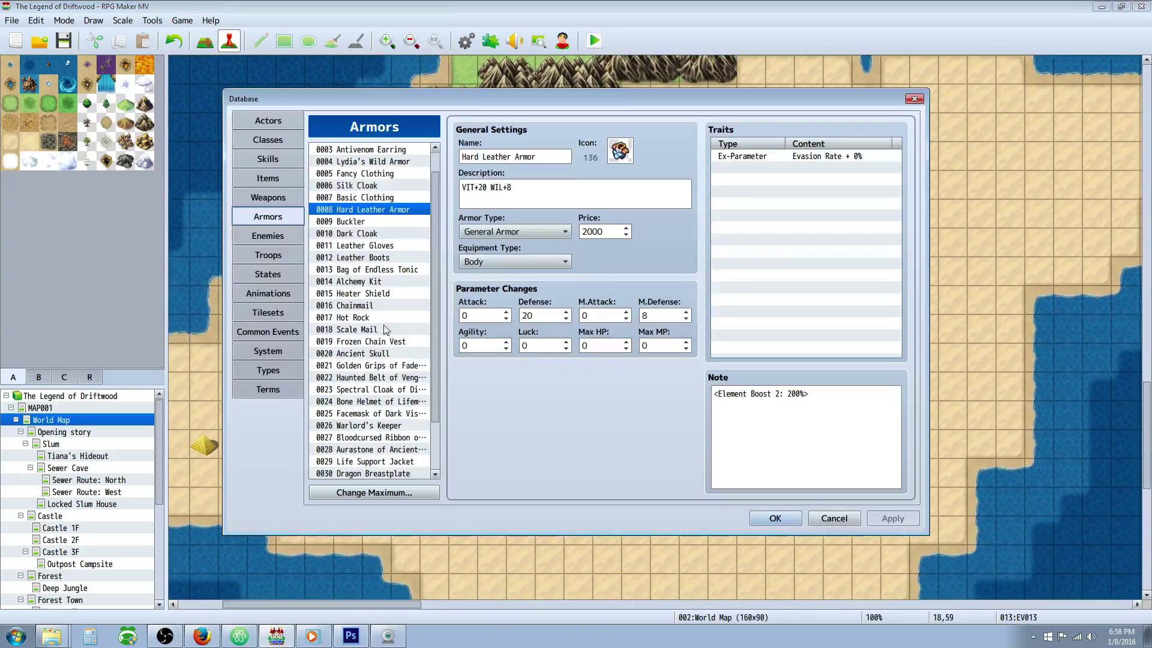
click(829, 520)
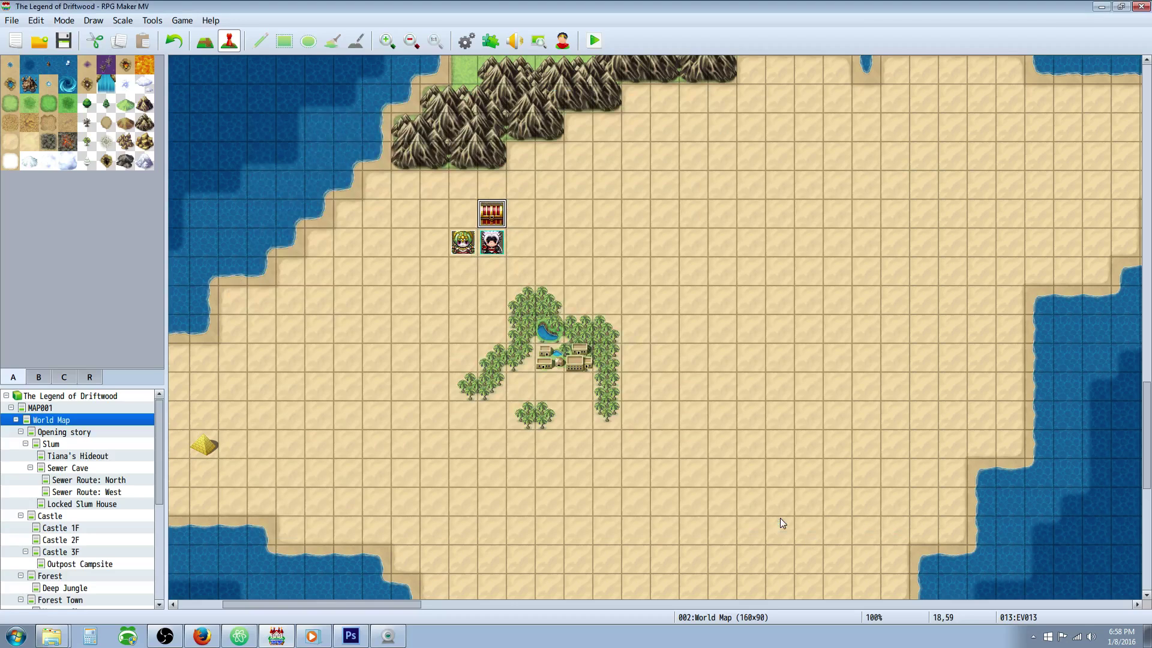